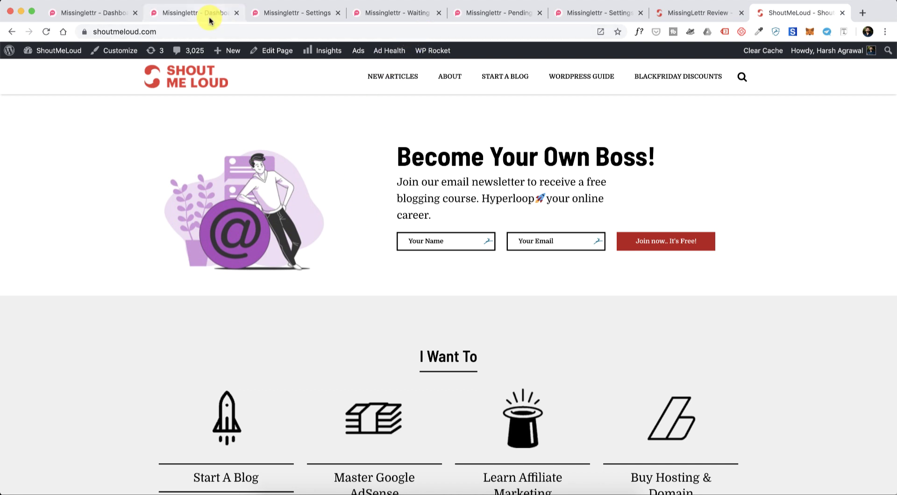
Switch to the Missinglettr dashboard tab showing pending campaigns and the 4,934 weekly total clicks
left_click(116, 14)
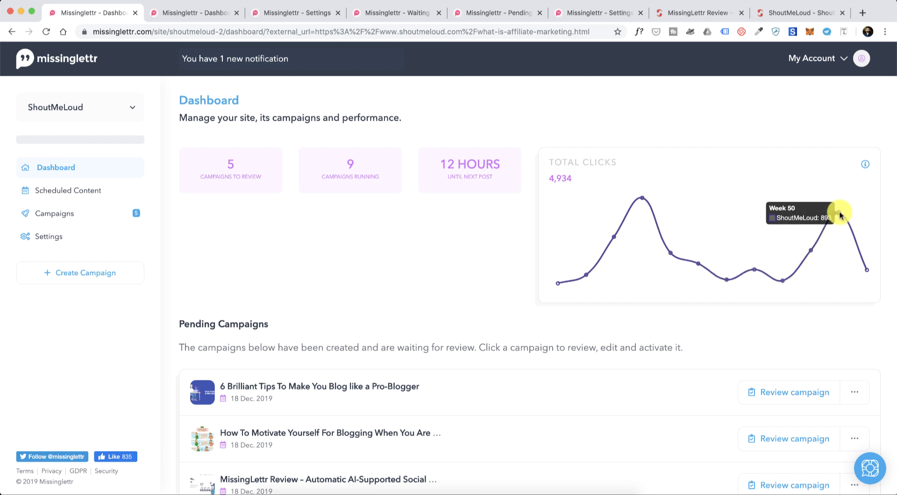
Expand Campaigns in the sidebar and open the Review page listing three pending campaigns
scroll(433, 245, "down", 4)
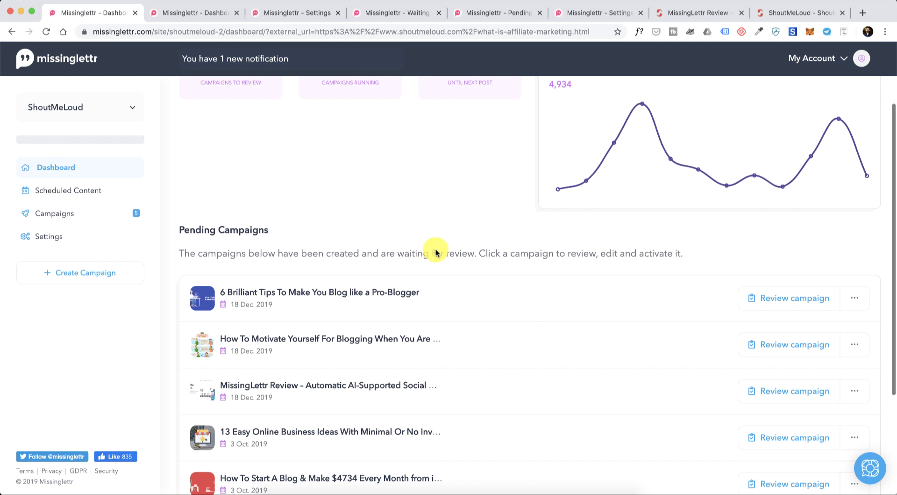
left_click(130, 114)
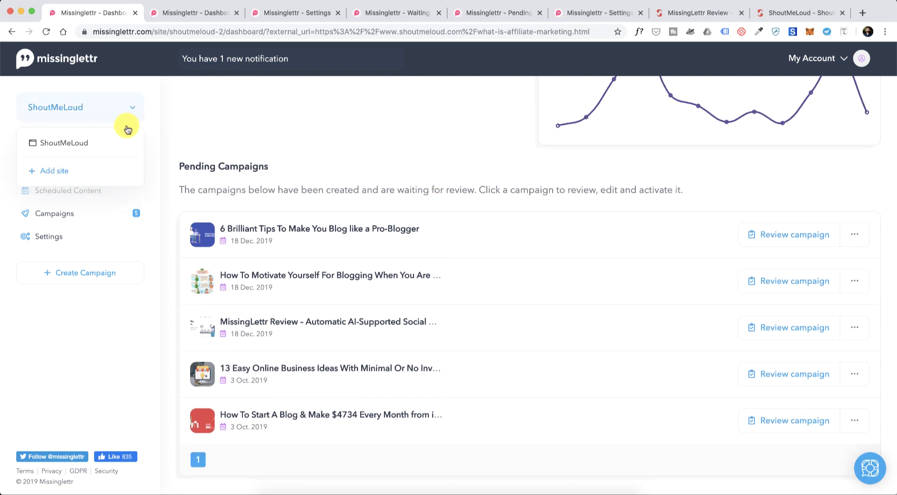
left_click(236, 112)
scroll(337, 176, "down", 2)
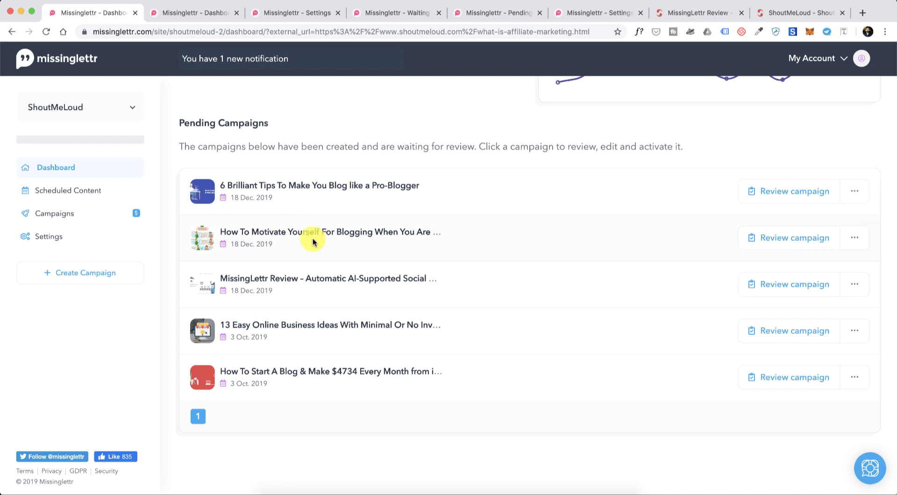
left_click(88, 216)
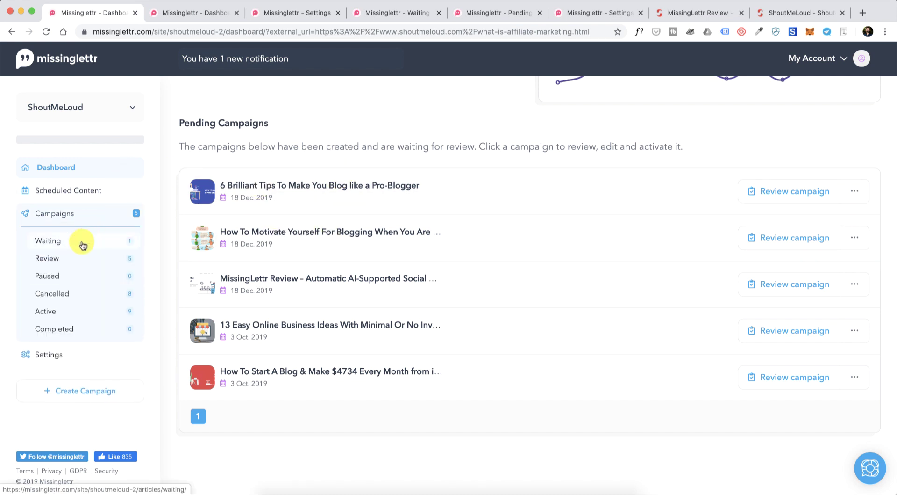
left_click(58, 265)
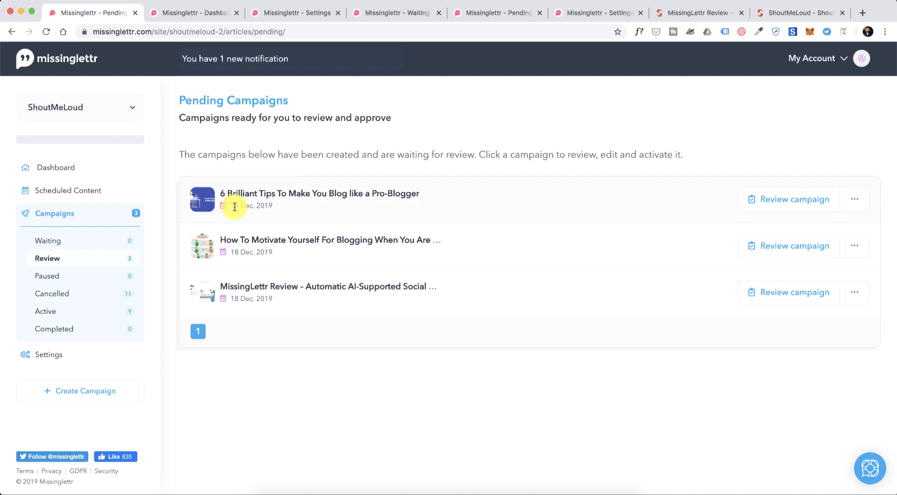
Dismiss the new-campaign dialog and show the second campaign's re-generate schedule options
left_click(114, 390)
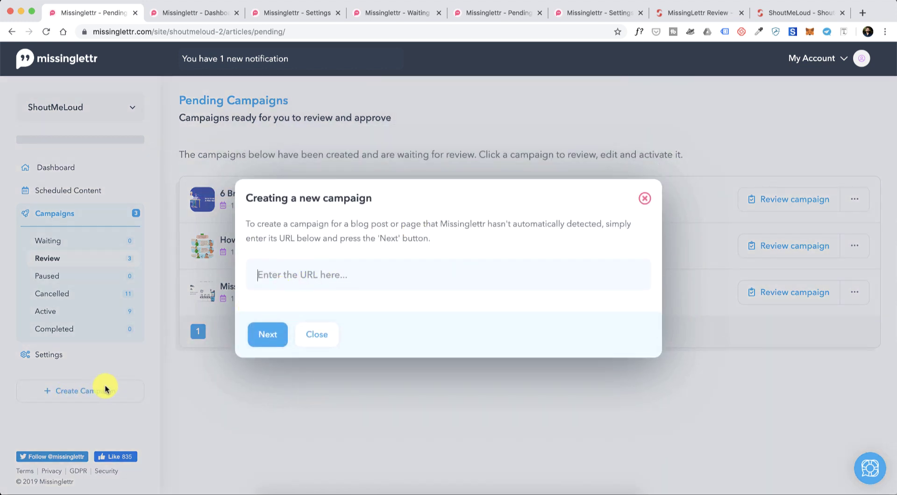
left_click(316, 335)
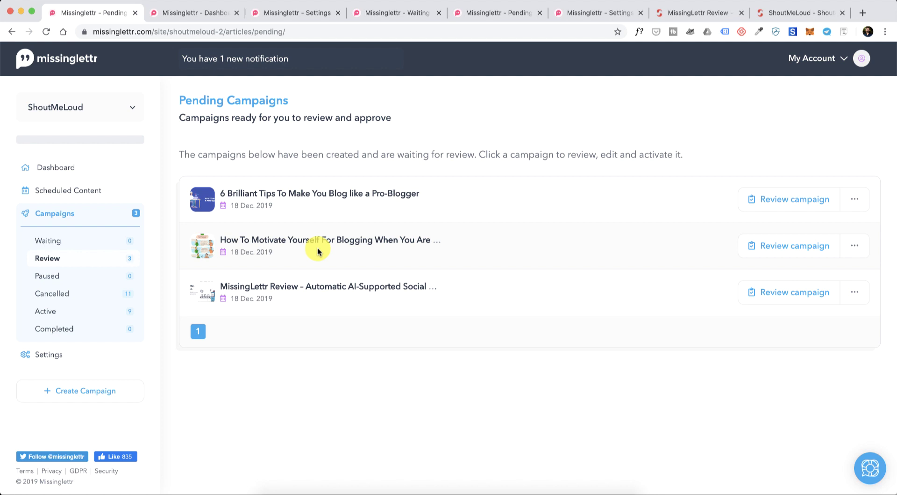
left_click(855, 246)
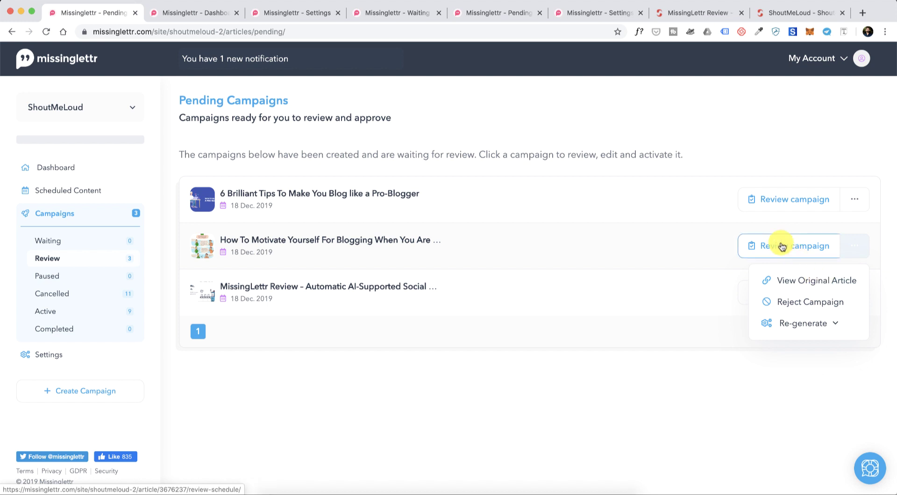
left_click(824, 325)
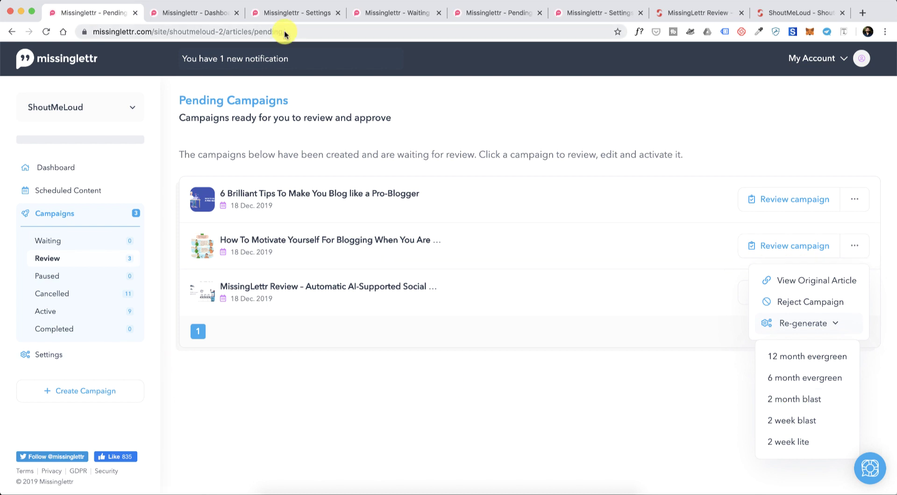
In the schedule template settings, change the first template's Number of posts to 15
left_click(318, 16)
scroll(194, 256, "down", 4)
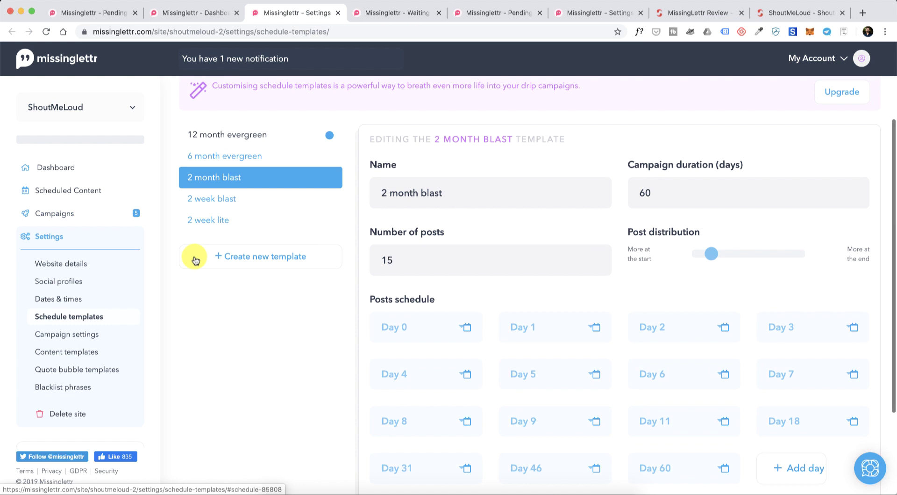
scroll(196, 260, "up", 3)
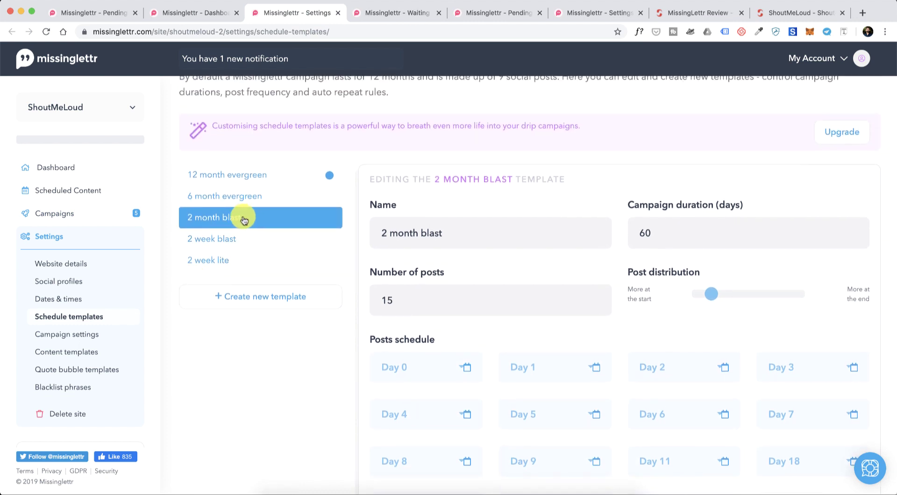
double_click(387, 288)
key("BackSpace")
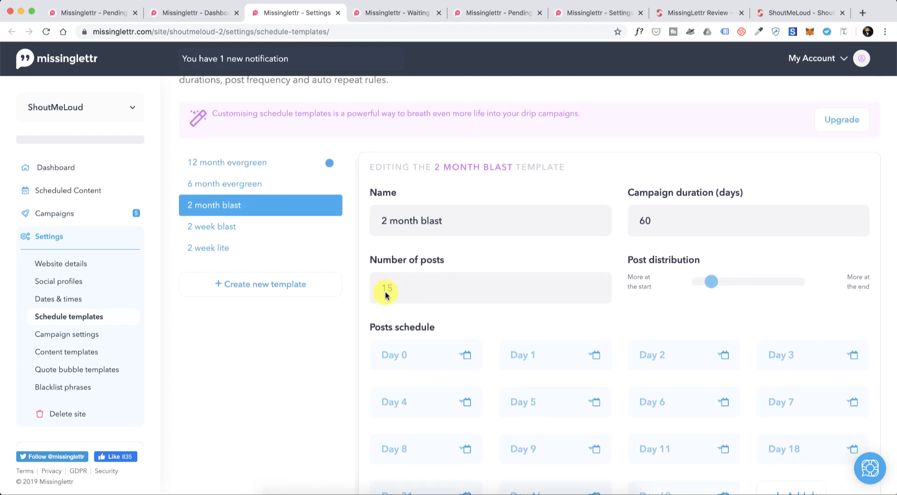
type("15")
Set 6 month evergreen to 8 posts, view the lite and blast templates, then return to the dashboard
left_click(225, 183)
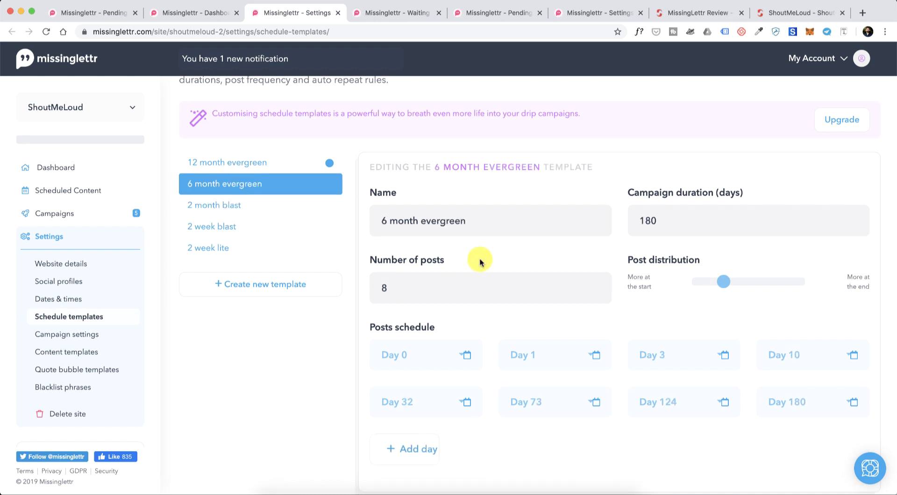
left_click(405, 292)
key("BackSpace")
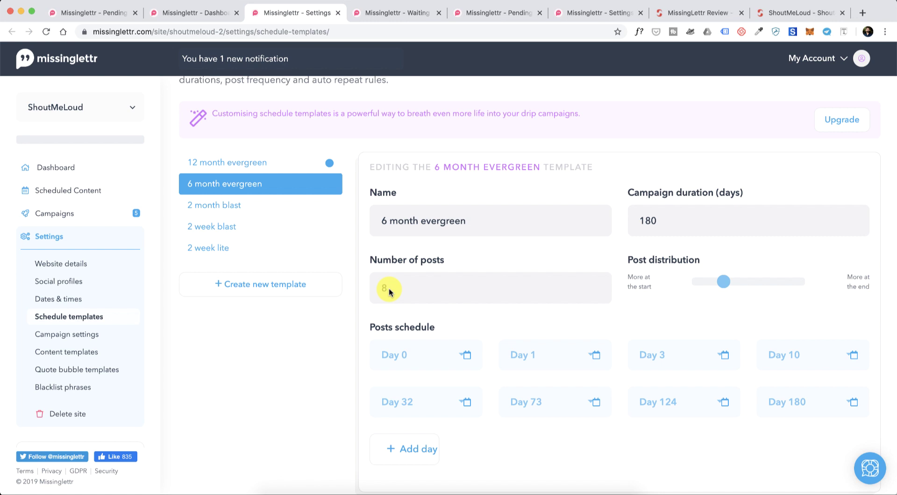
type("8")
left_click(223, 248)
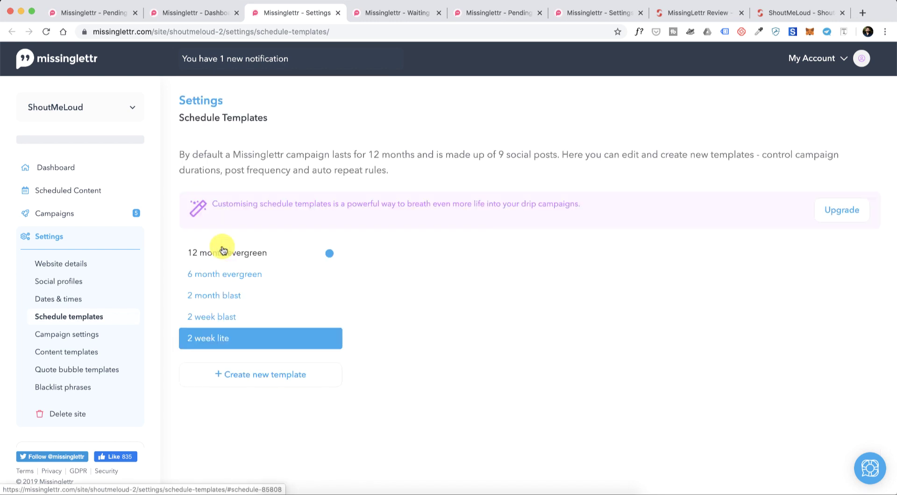
scroll(220, 243, "down", 3)
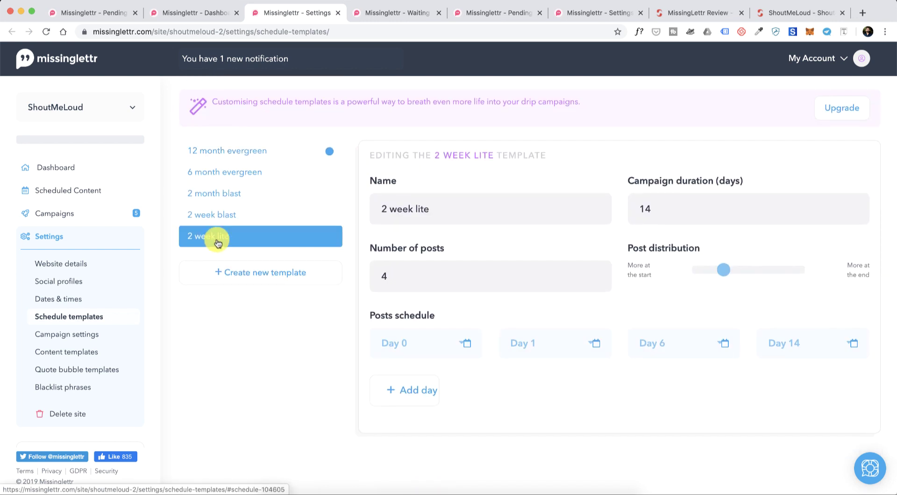
left_click(215, 215)
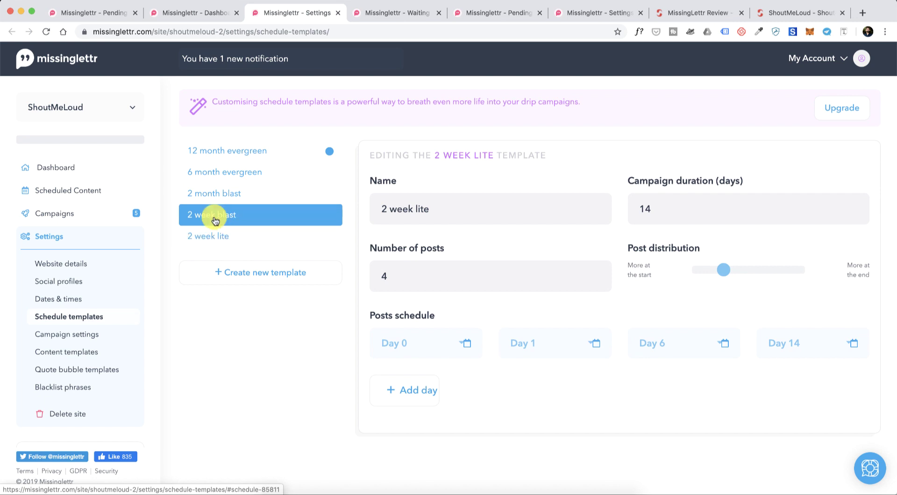
left_click(218, 193)
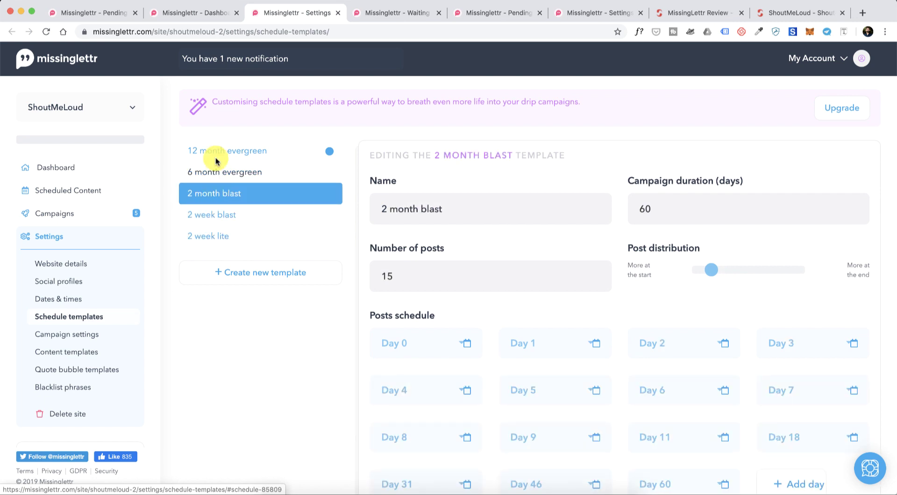
left_click(187, 14)
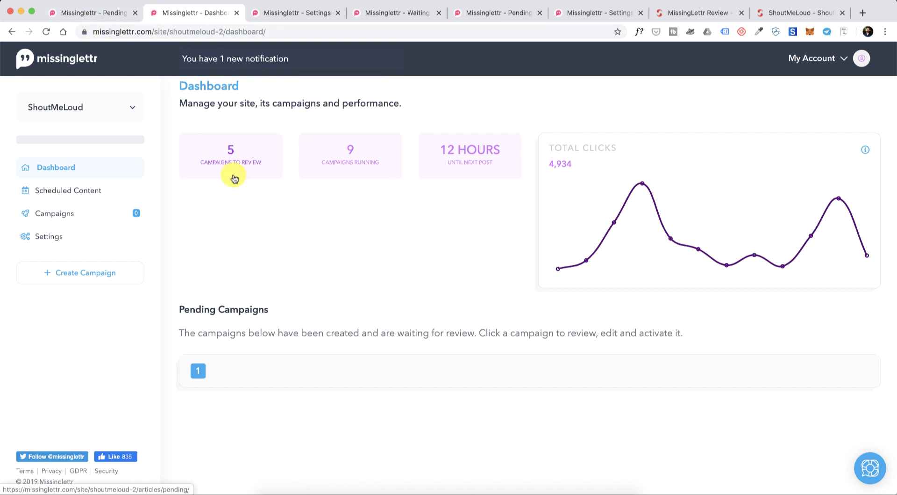
Start reviewing the motivation blogging campaign from the Pending Campaigns page
scroll(234, 178, "down", 1)
left_click(88, 13)
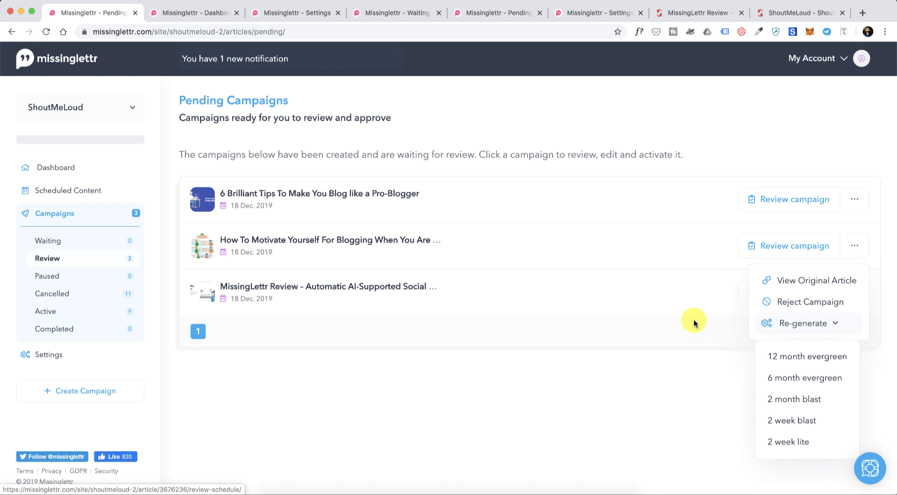
left_click(693, 398)
left_click(787, 244)
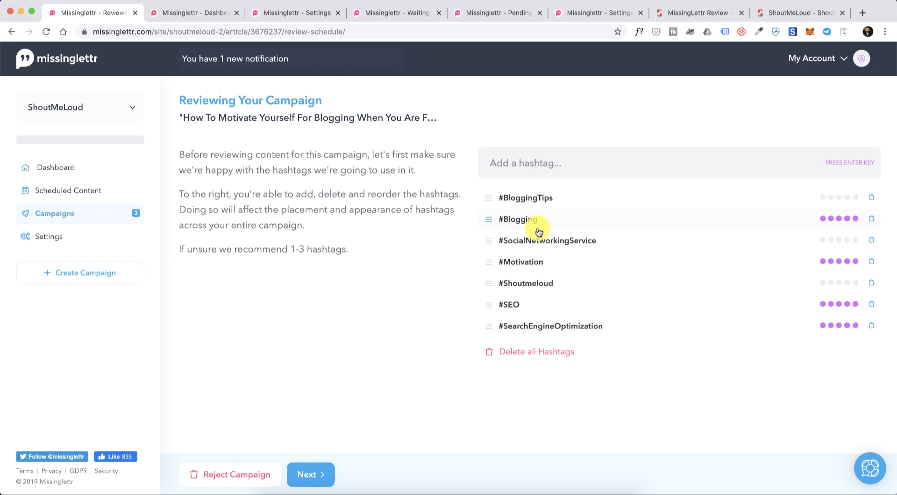
Delete #BloggingTips, #SocialNetworkingService, #SEO and #SearchEngineOptimization, then continue to the drip schedule
left_click(872, 198)
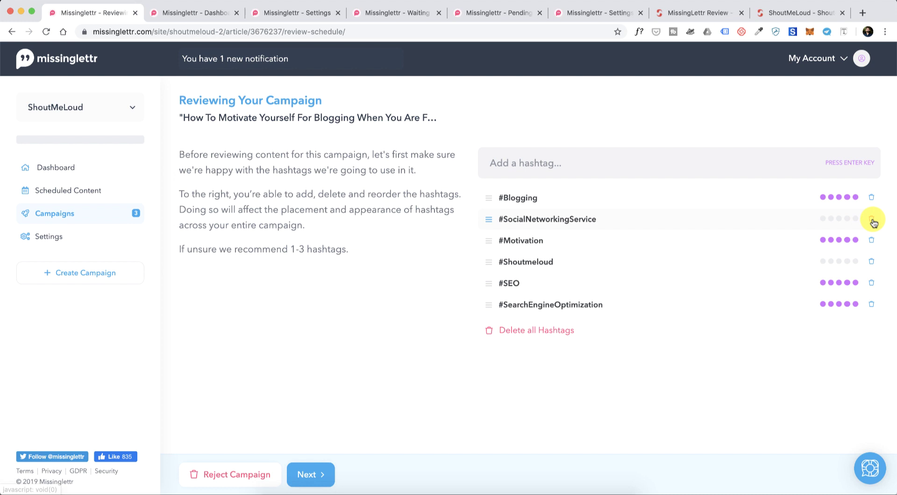
left_click(872, 219)
left_click(872, 220)
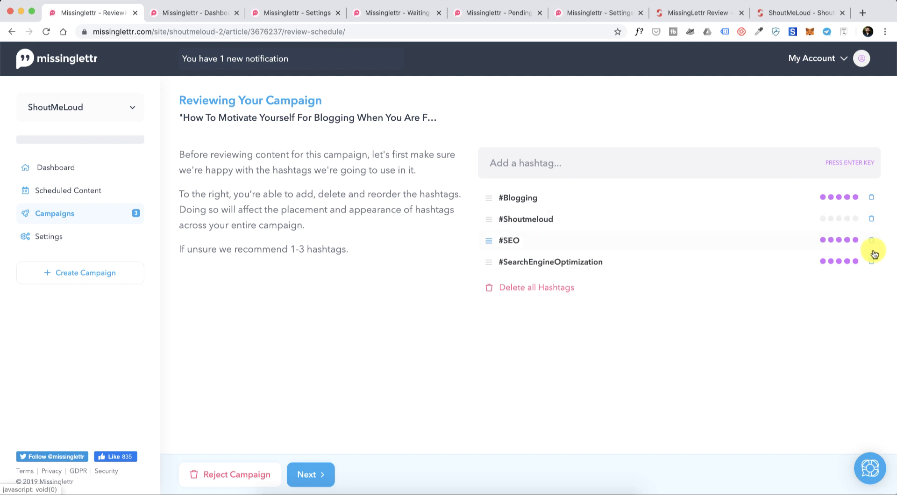
left_click(871, 260)
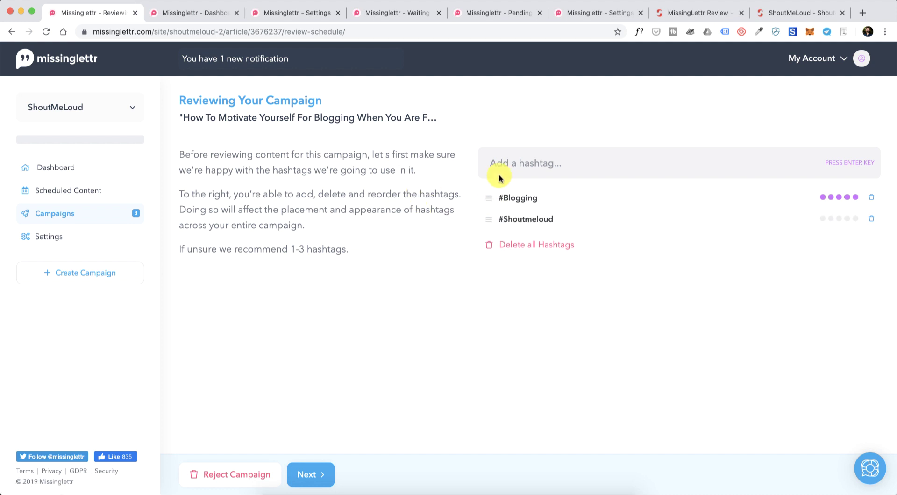
left_click(327, 475)
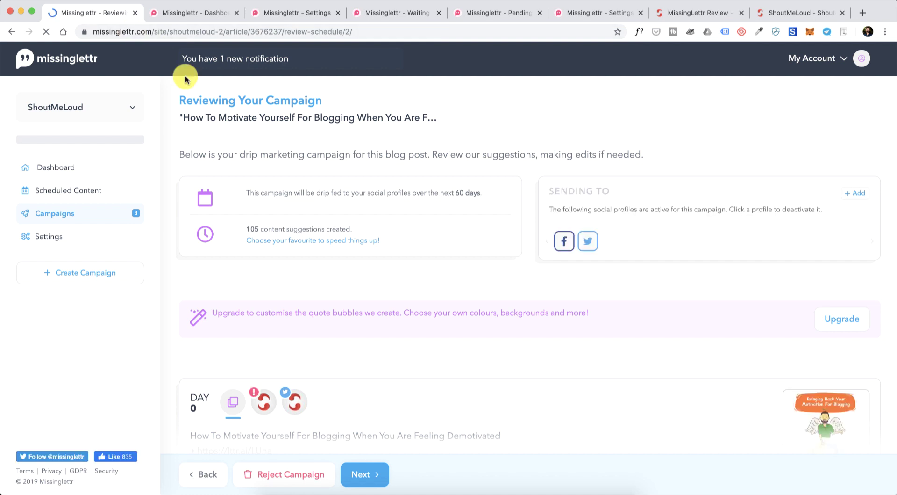
left_click(567, 244)
scroll(529, 252, "down", 2)
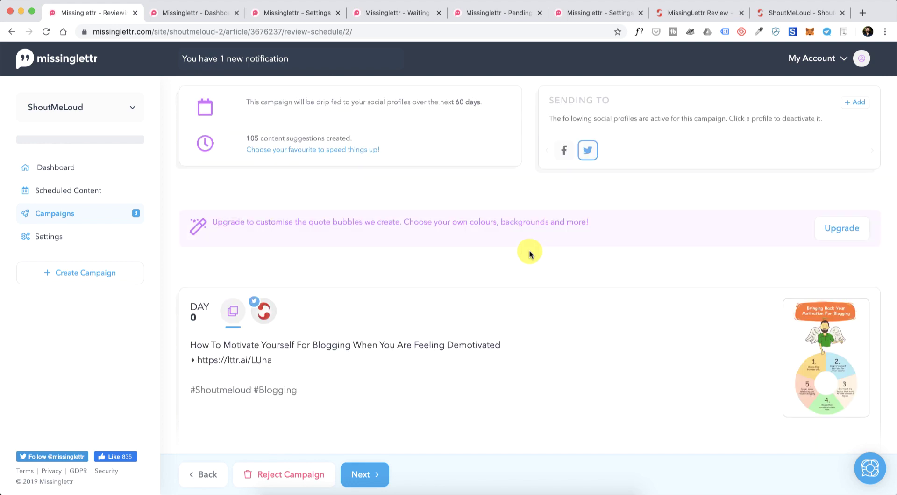
scroll(585, 201, "up", 2)
scroll(420, 290, "down", 4)
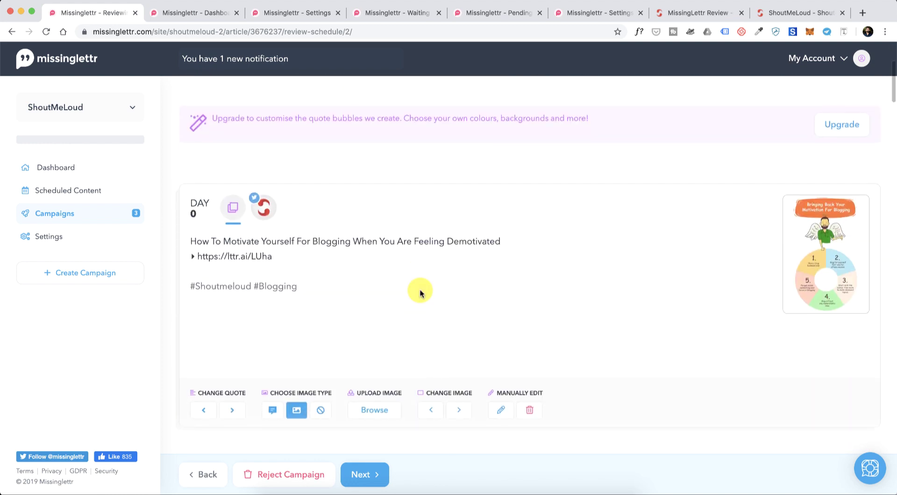
scroll(420, 293, "down", 15)
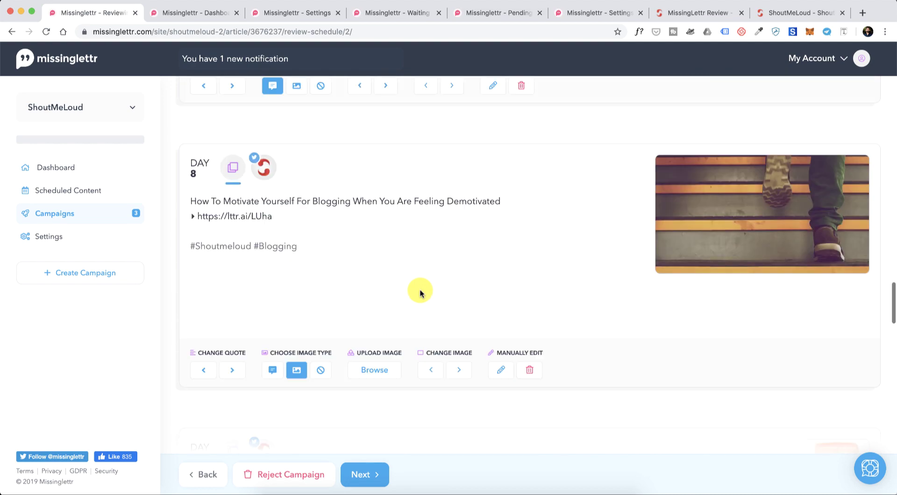
scroll(420, 293, "down", 20)
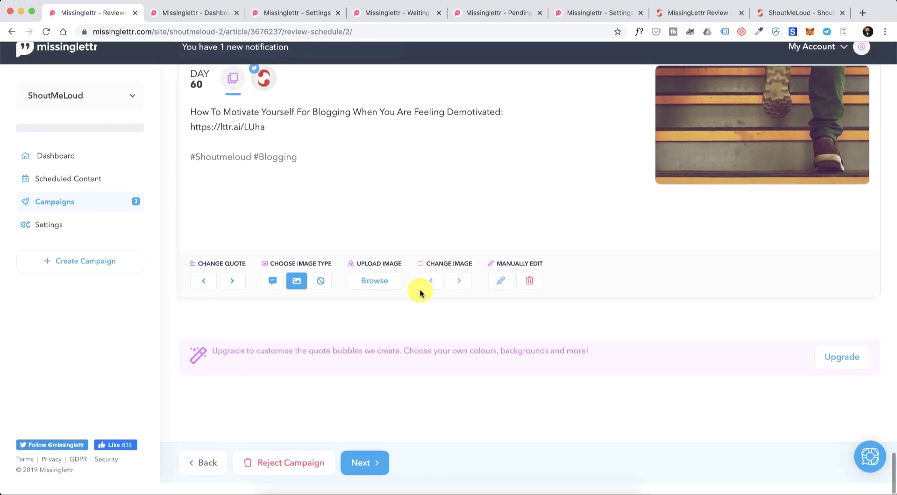
scroll(330, 242, "up", 20)
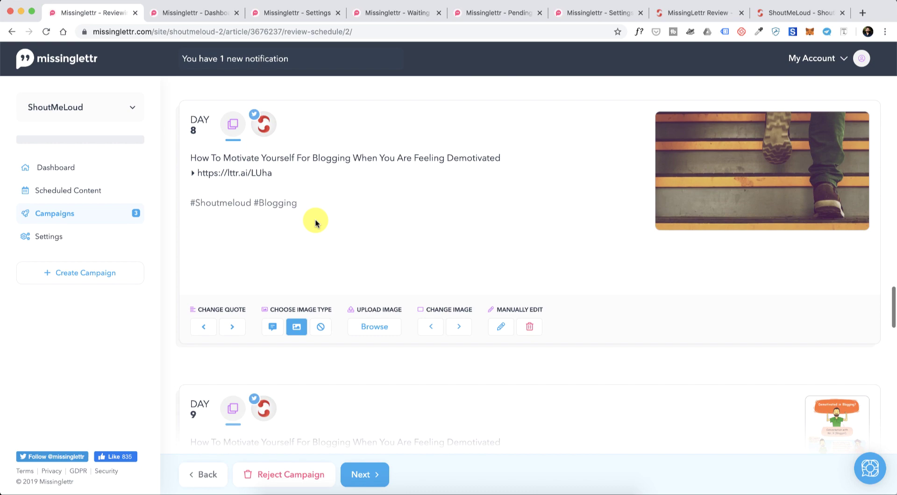
scroll(313, 220, "up", 15)
scroll(311, 220, "down", 5)
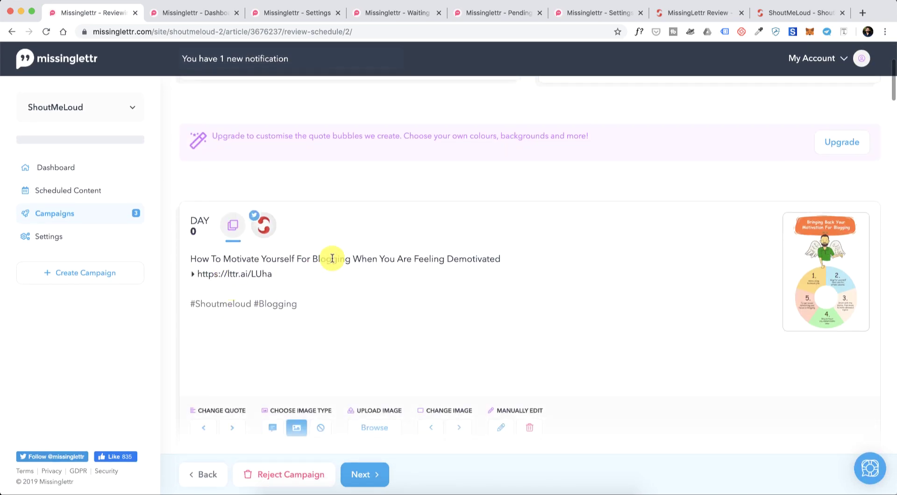
scroll(339, 259, "down", 3)
scroll(345, 260, "down", 20)
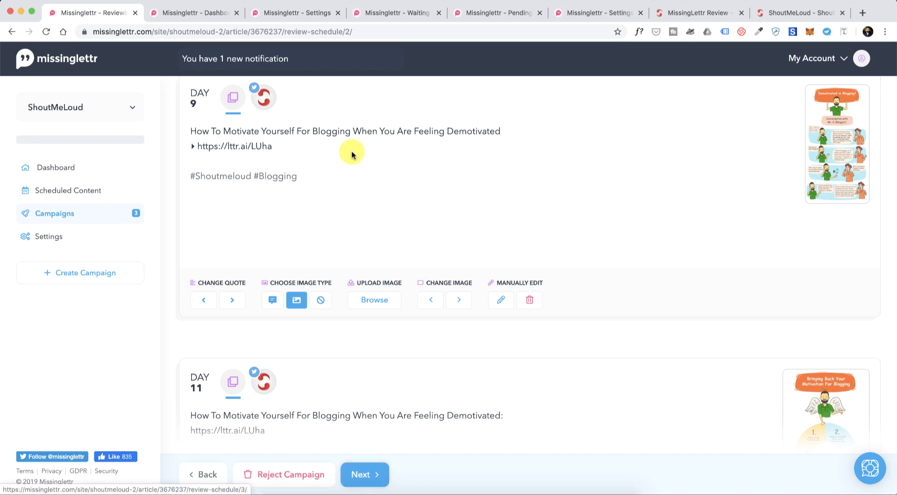
scroll(350, 152, "up", 20)
scroll(353, 148, "up", 10)
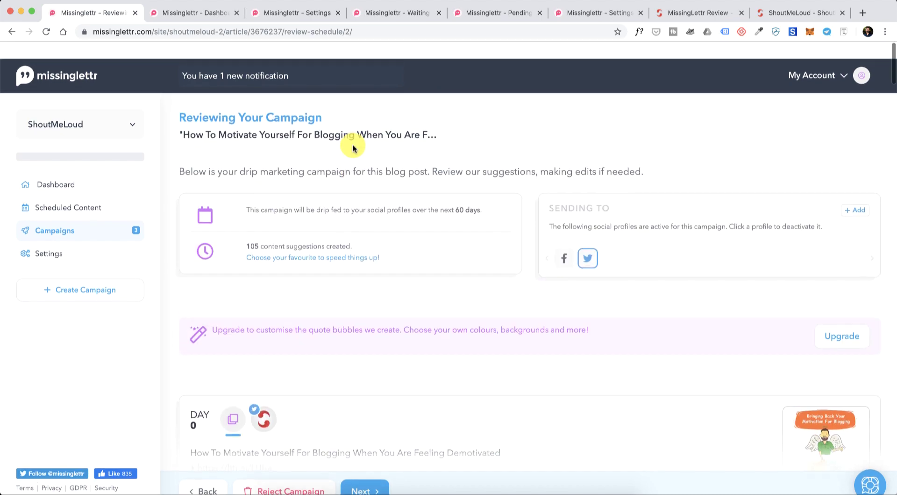
scroll(352, 148, "down", 4)
scroll(352, 148, "down", 3)
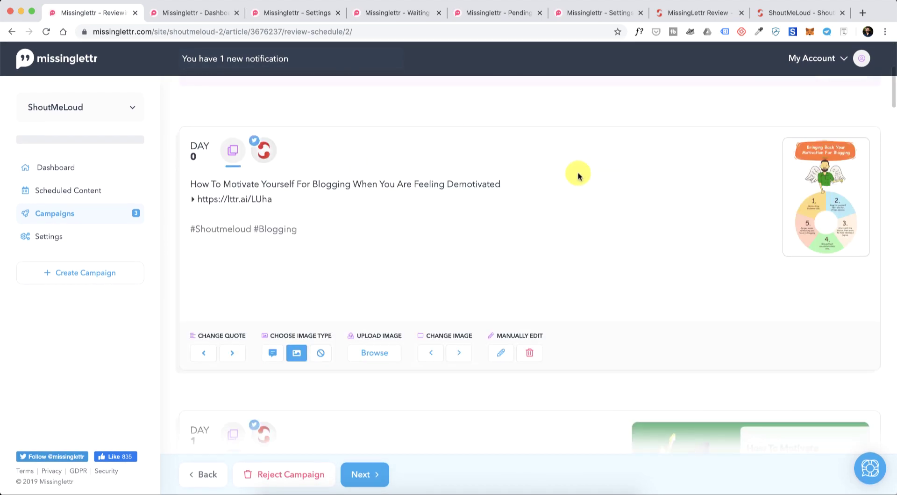
Cycle through Day 0 image suggestions and settle on the comic-style blogging infographic
left_click(460, 353)
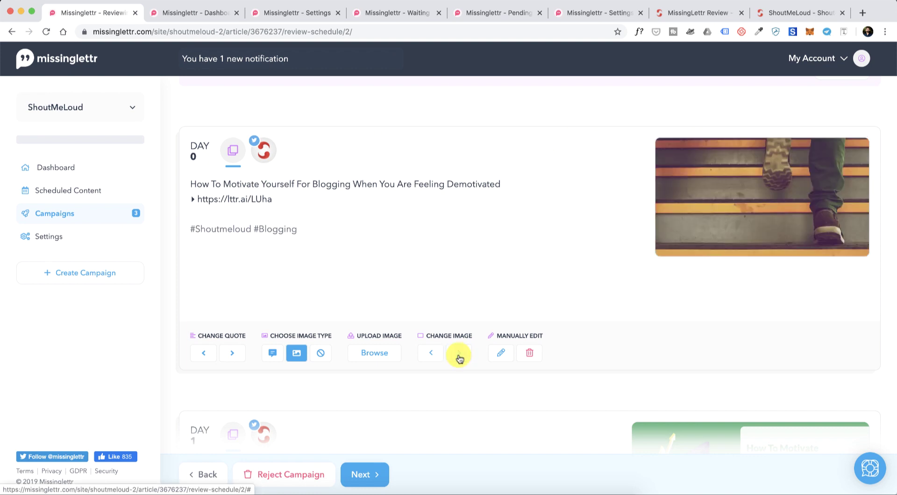
left_click(459, 356)
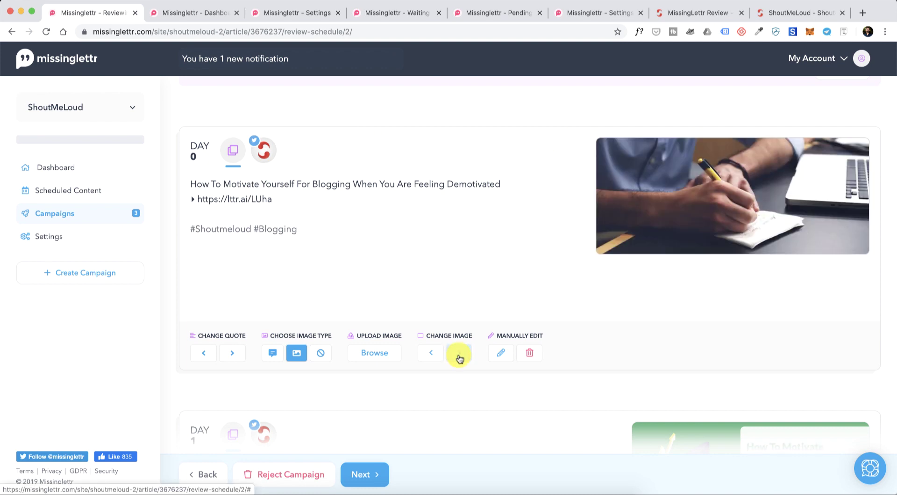
left_click(460, 357)
left_click(457, 358)
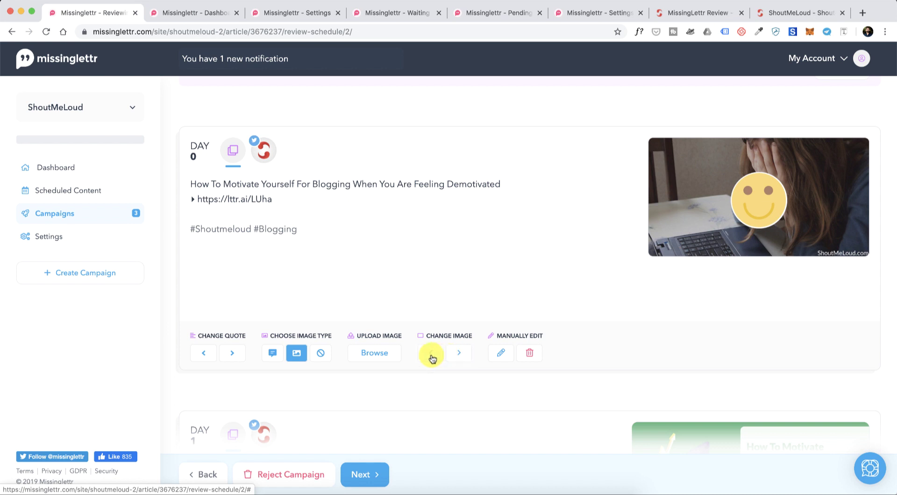
left_click(435, 355)
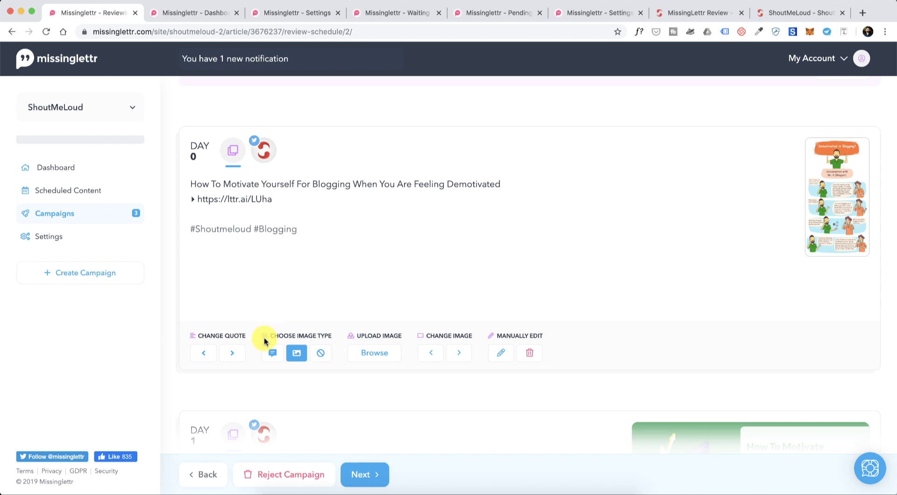
Try Day 0 quote suggestions, manually edit and save the text, and return to the title quote
left_click(232, 353)
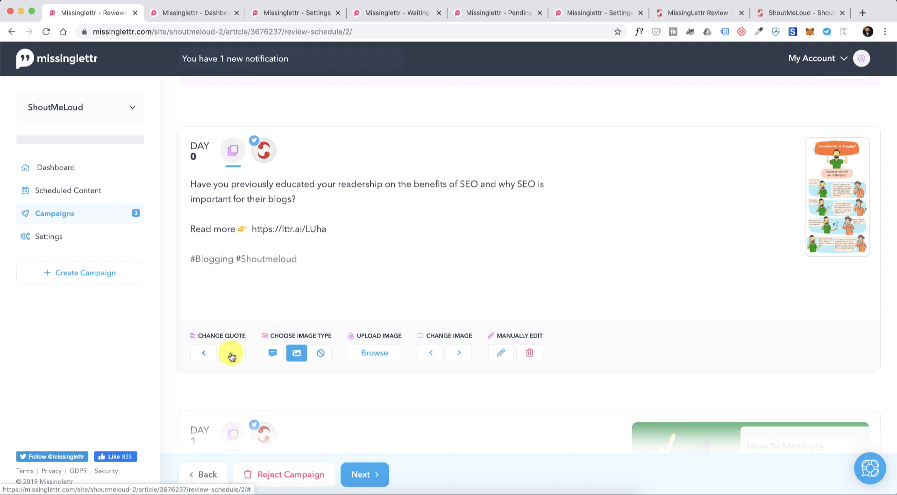
left_click(232, 354)
left_click(204, 353)
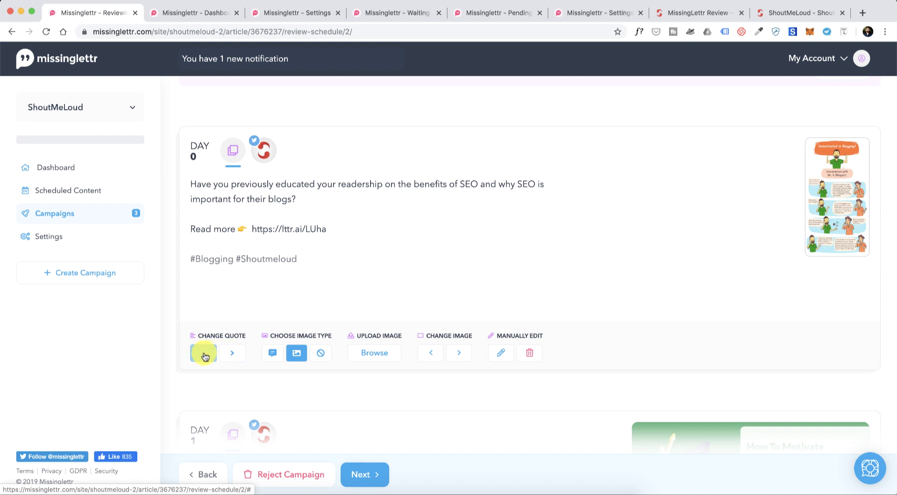
left_click(504, 356)
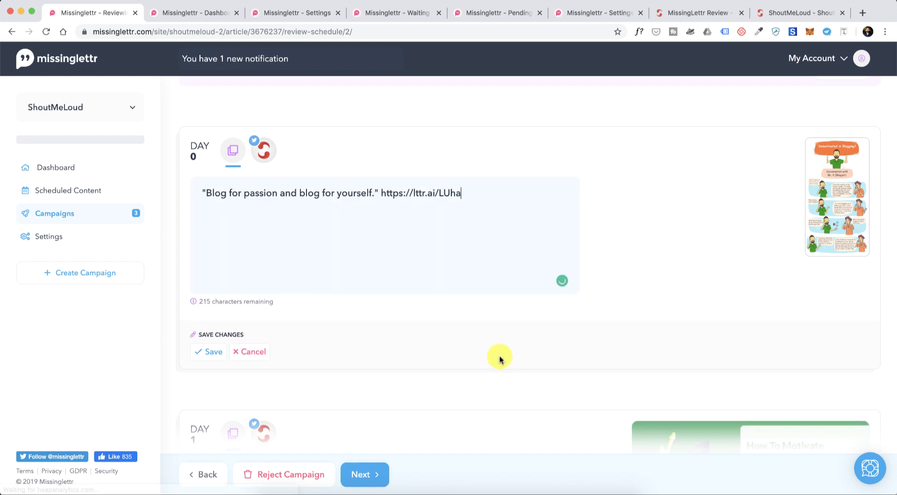
left_click(209, 354)
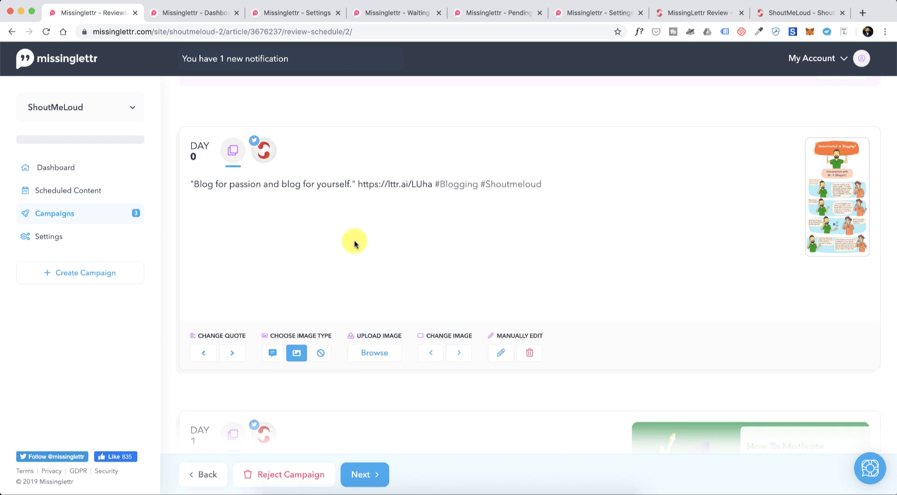
left_click(204, 351)
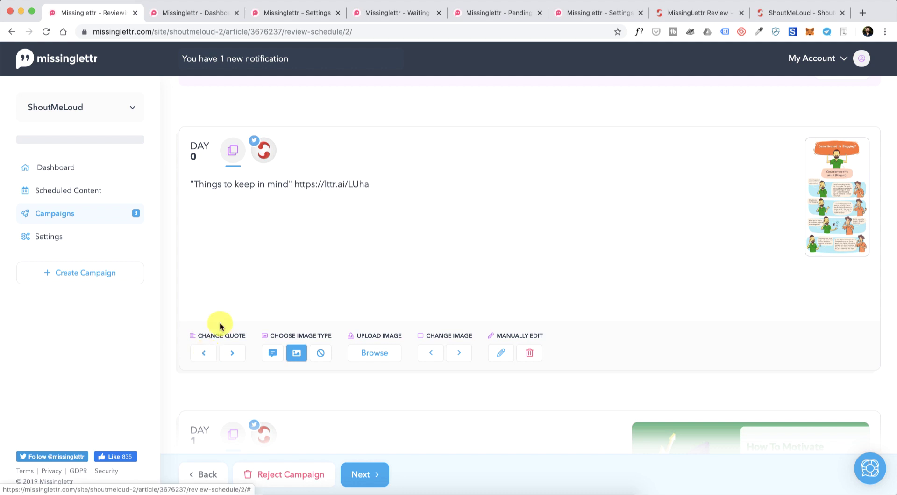
left_click(237, 357)
Restore Day 0's title caption, put the article title on the Day 1 image, and apply the blue open-book theme
left_click(237, 358)
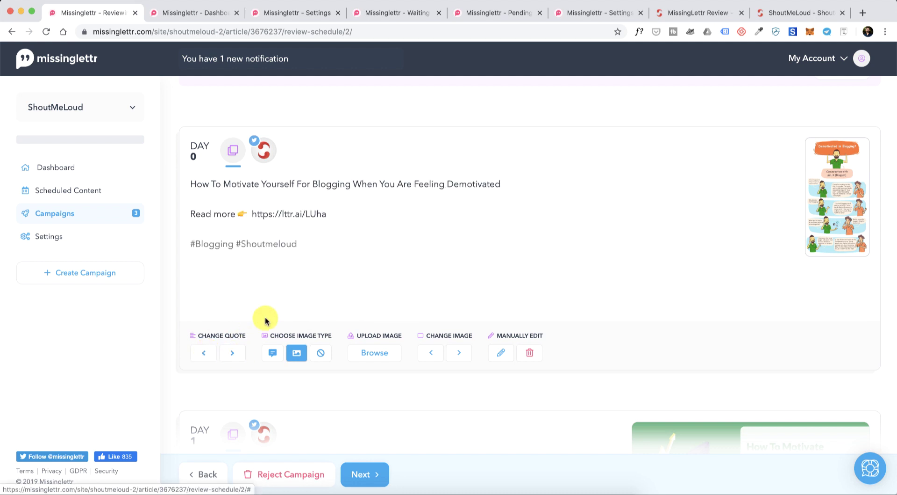
scroll(264, 318, "down", 6)
scroll(265, 320, "down", 1)
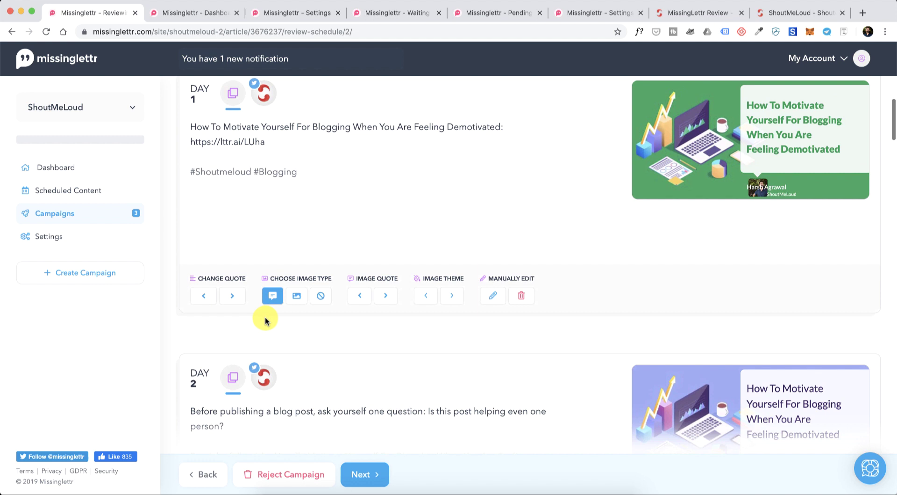
scroll(266, 316, "up", 1)
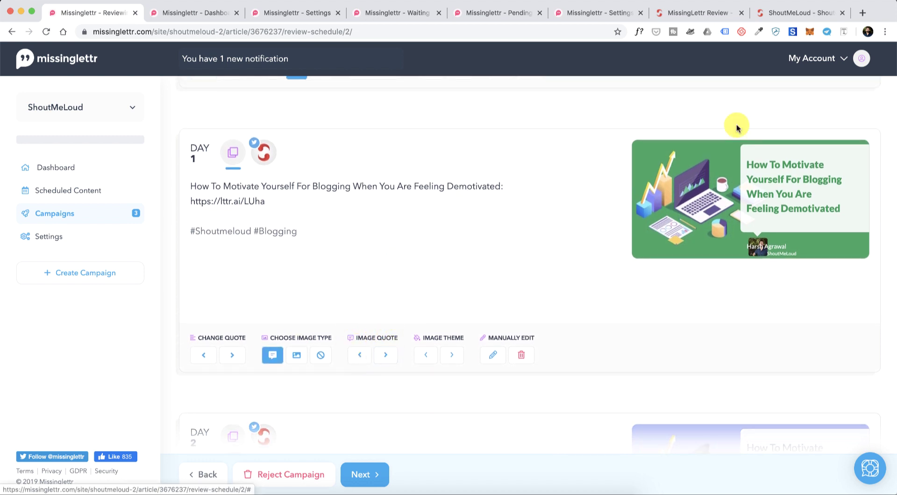
left_click(360, 357)
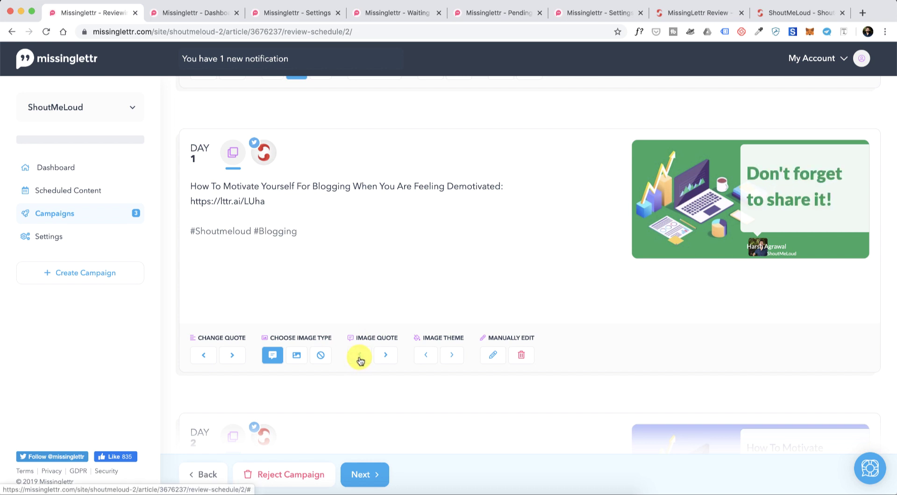
left_click(386, 355)
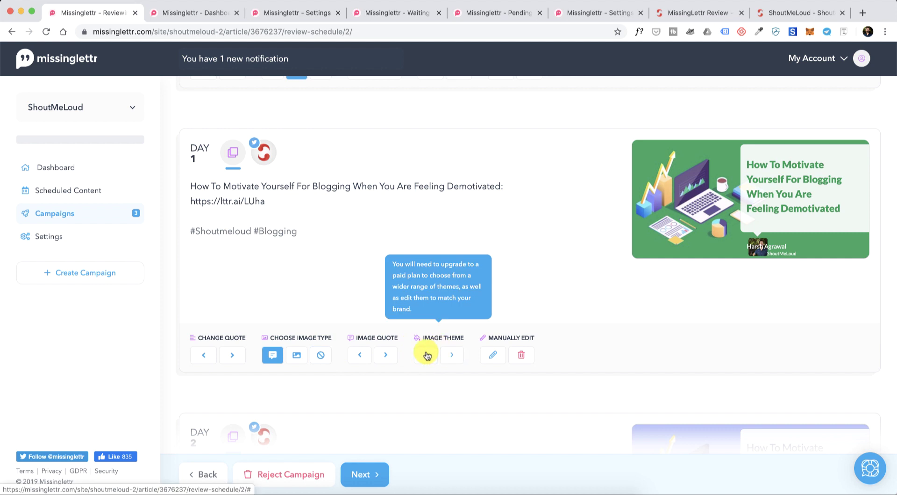
left_click(428, 355)
left_click(427, 355)
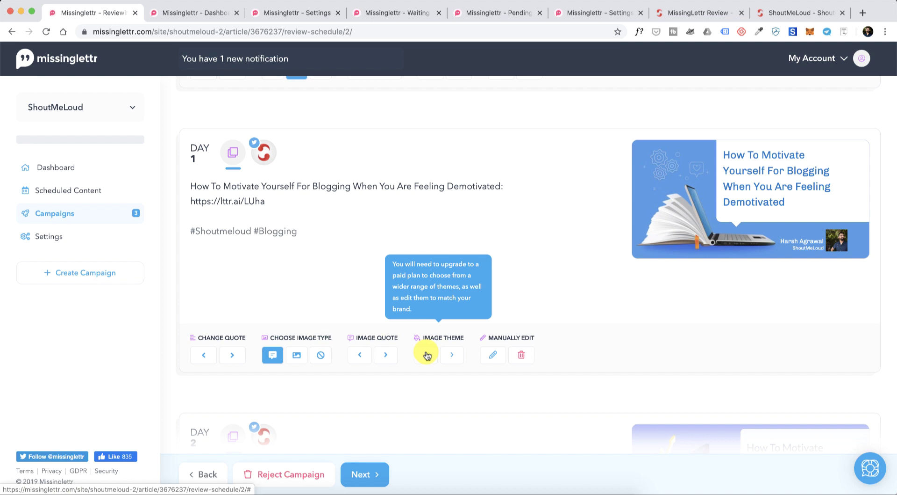
Scroll through the posts to Day 60, trying another Day 4 image theme, and save the schedule
scroll(427, 354, "down", 10)
right_click(426, 354)
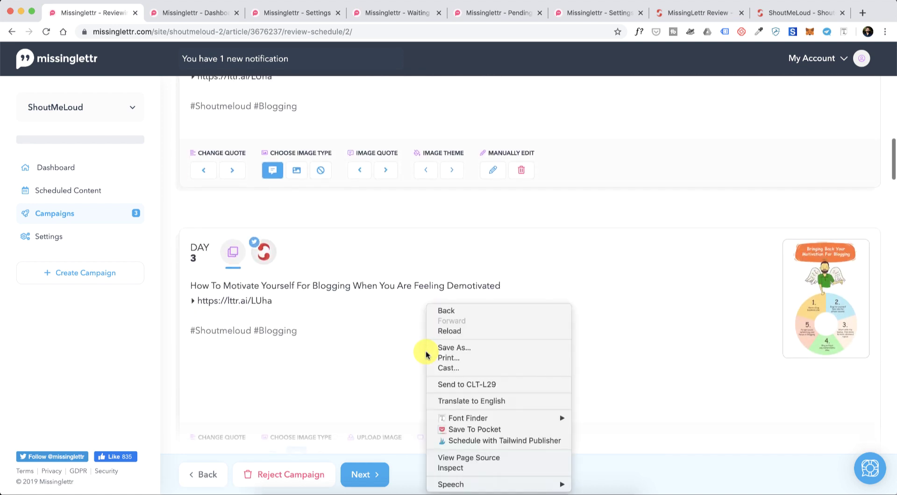
left_click(396, 348)
scroll(374, 346, "down", 7)
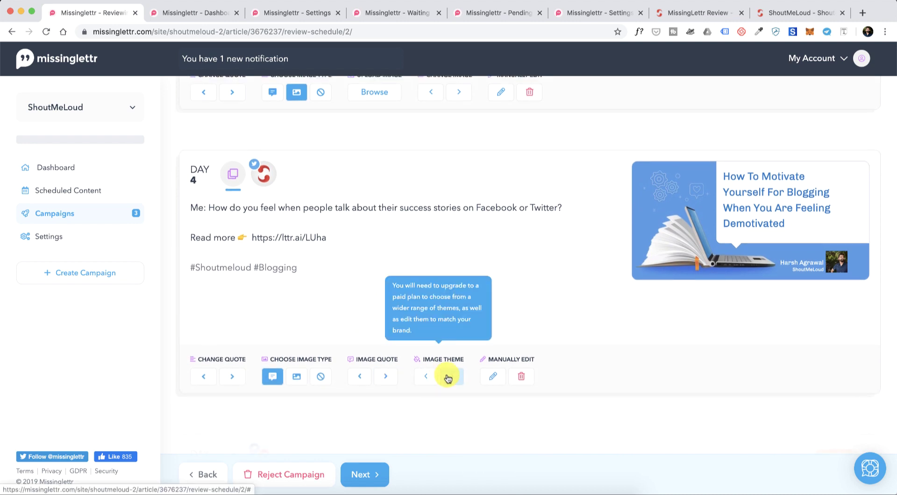
left_click(447, 376)
scroll(447, 376, "down", 12)
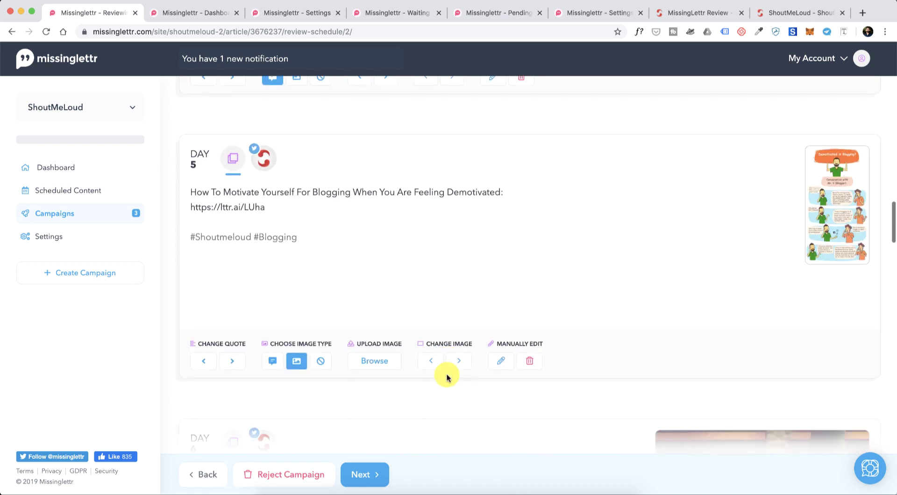
scroll(447, 377, "down", 15)
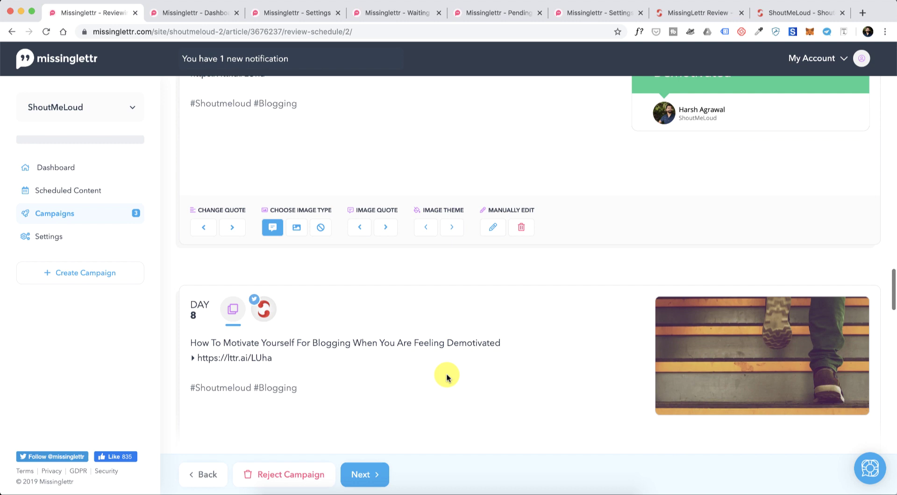
scroll(299, 264, "down", 15)
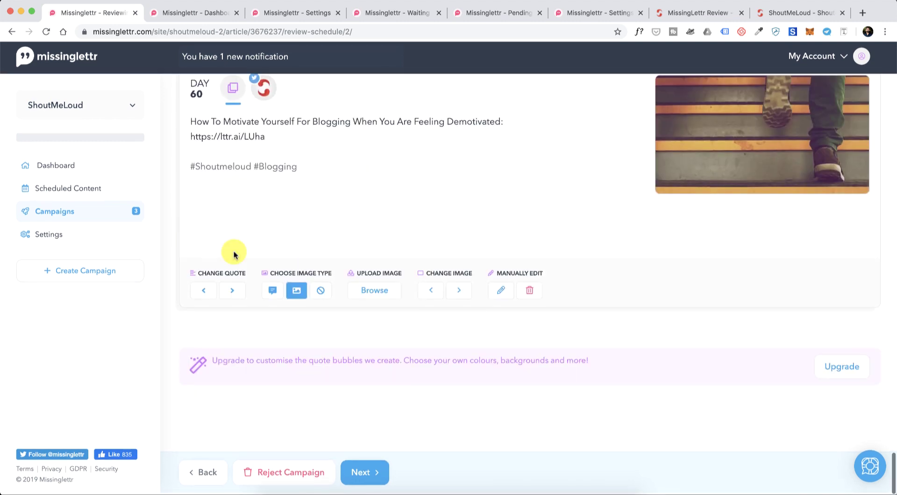
scroll(356, 398, "up", 3)
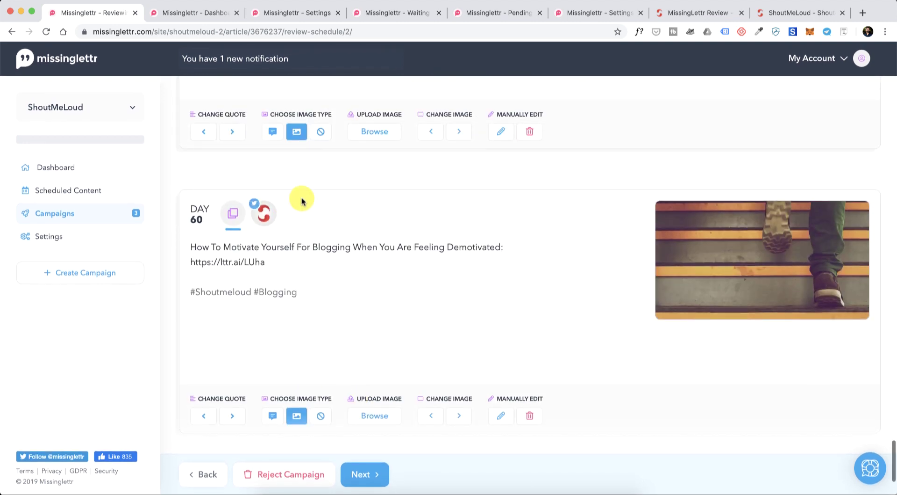
left_click(362, 477)
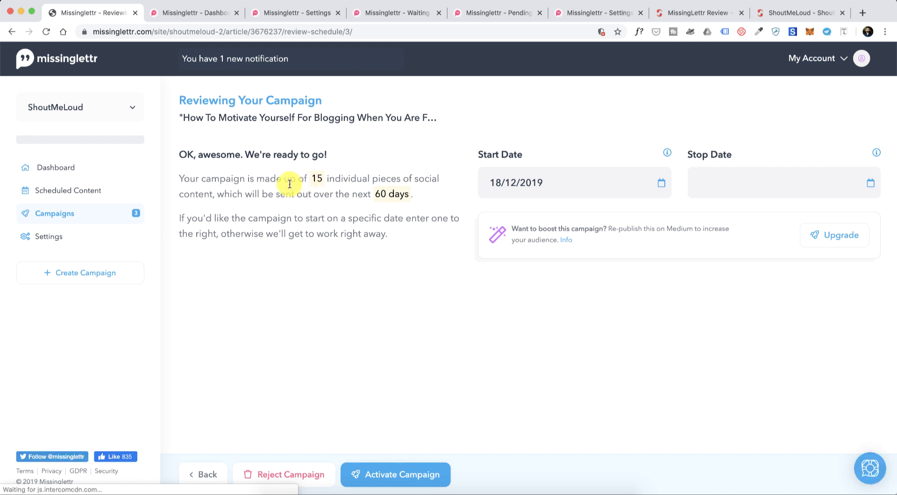
Set the campaign start date to 01/01/2020 and stop date to 01/03/2020
left_click_drag(314, 179, 269, 178)
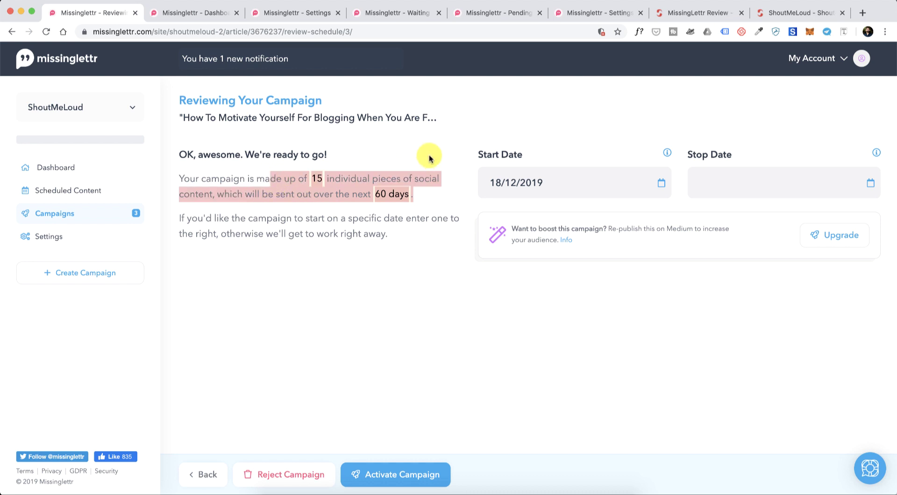
left_click(581, 187)
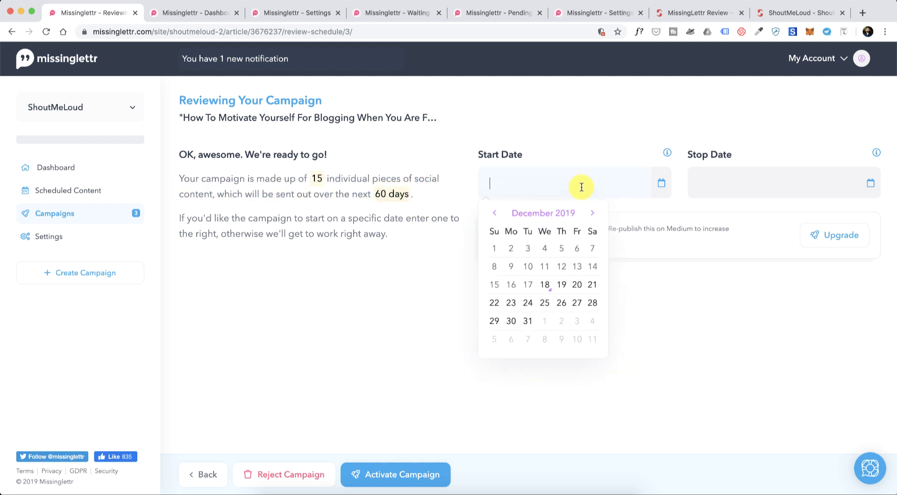
left_click(592, 214)
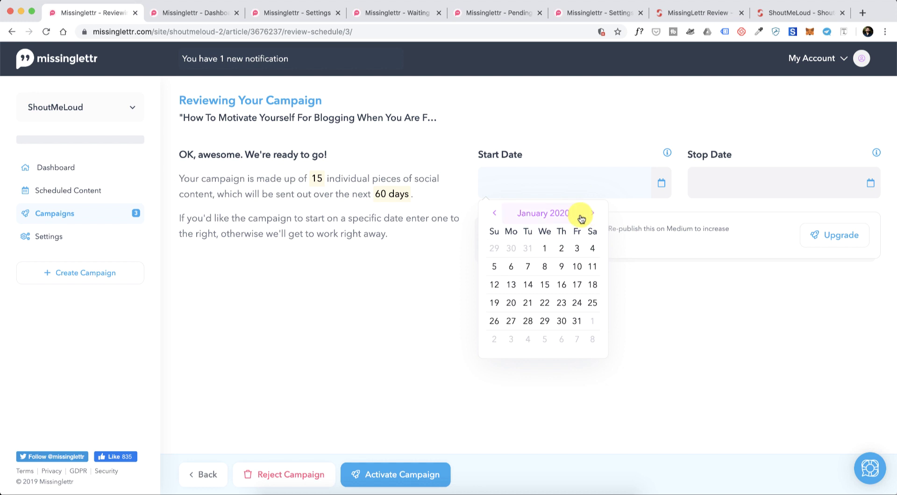
left_click(545, 248)
left_click(730, 175)
left_click(865, 214)
left_click(865, 214)
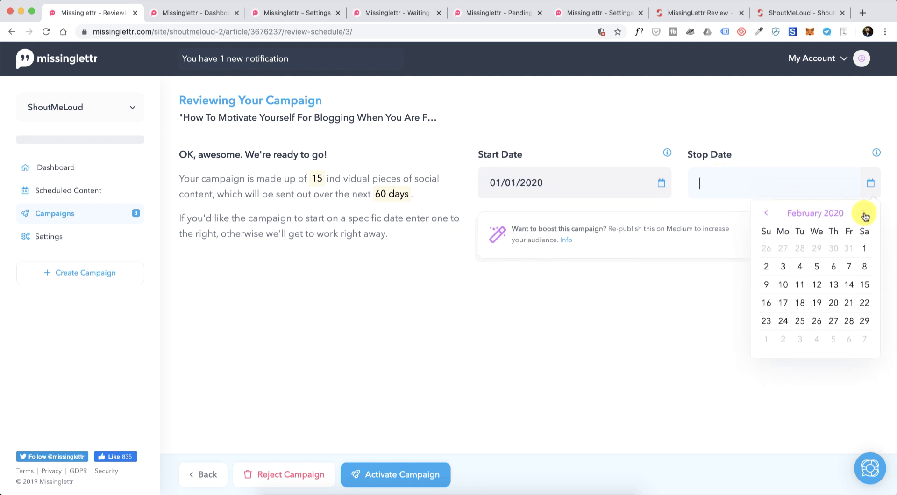
left_click(864, 213)
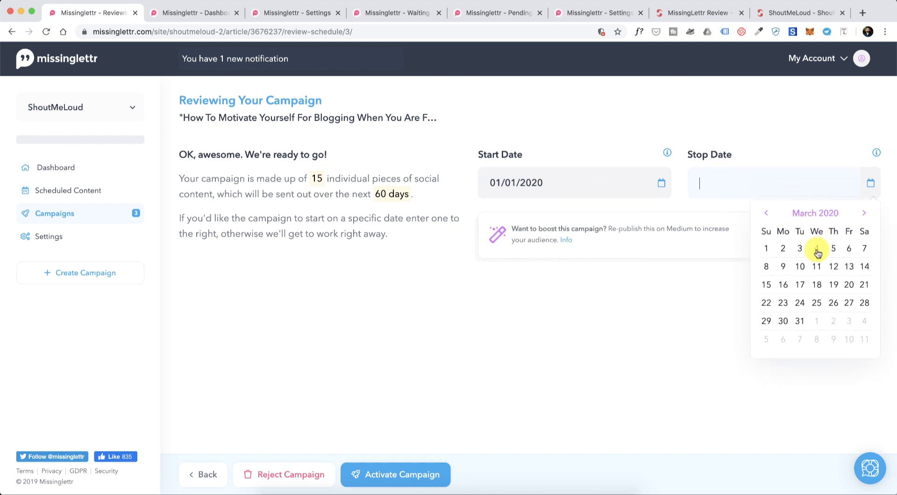
left_click(767, 250)
Try activating the campaign, dismiss the 3-post quota warning, and open the Scheduled Content calendar
left_click(399, 473)
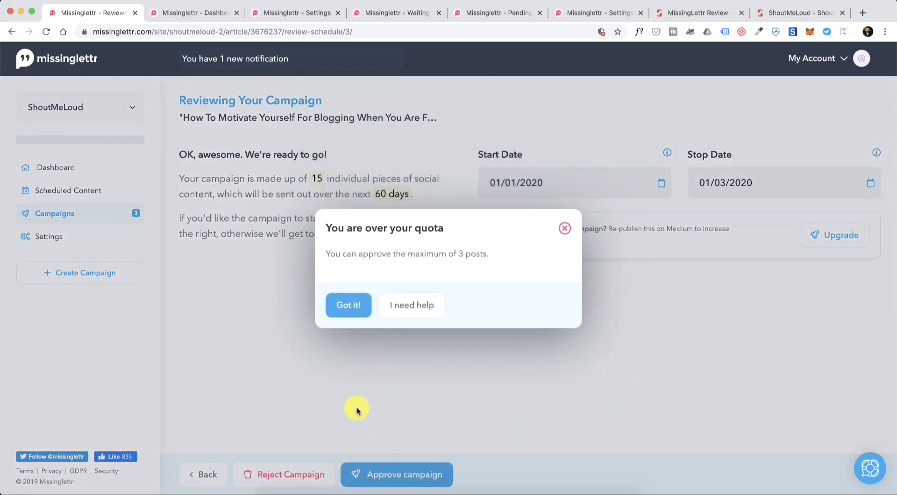
left_click(351, 309)
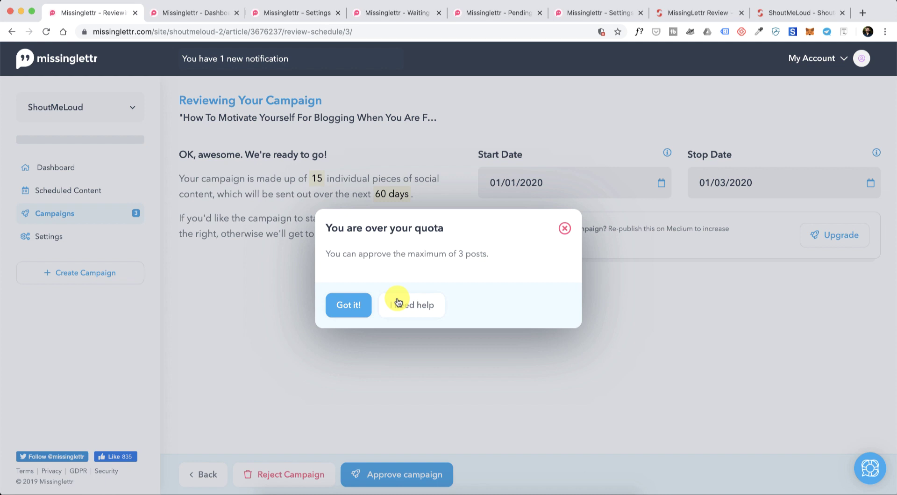
left_click(347, 309)
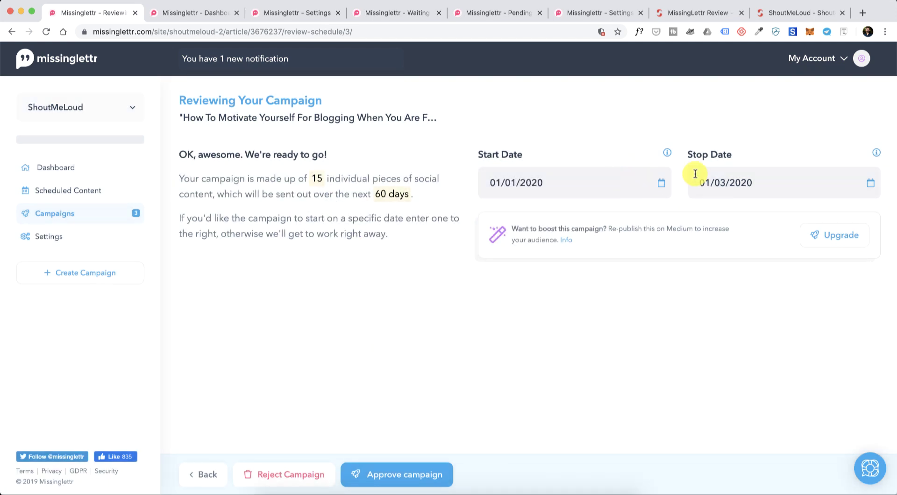
left_click(695, 173)
left_click(73, 197)
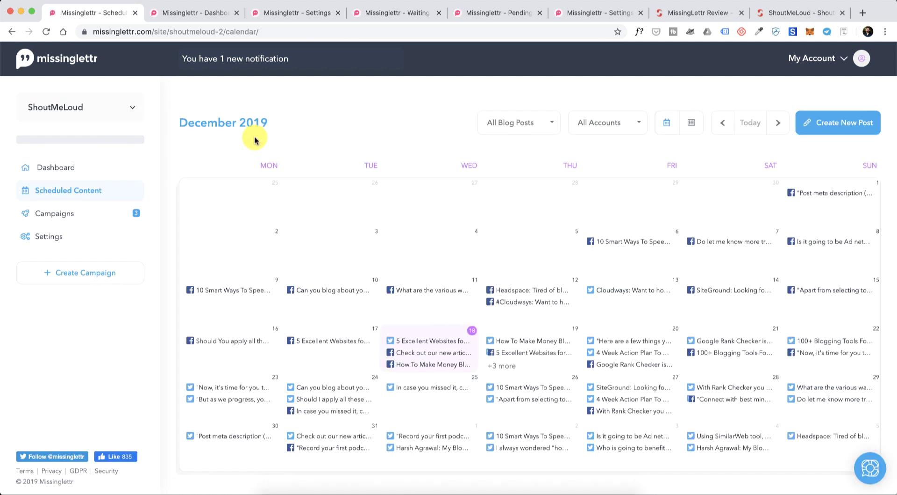
Move the '5 Excellent Websites' Twitter post from 18 December to 25 December
scroll(255, 135, "down", 2)
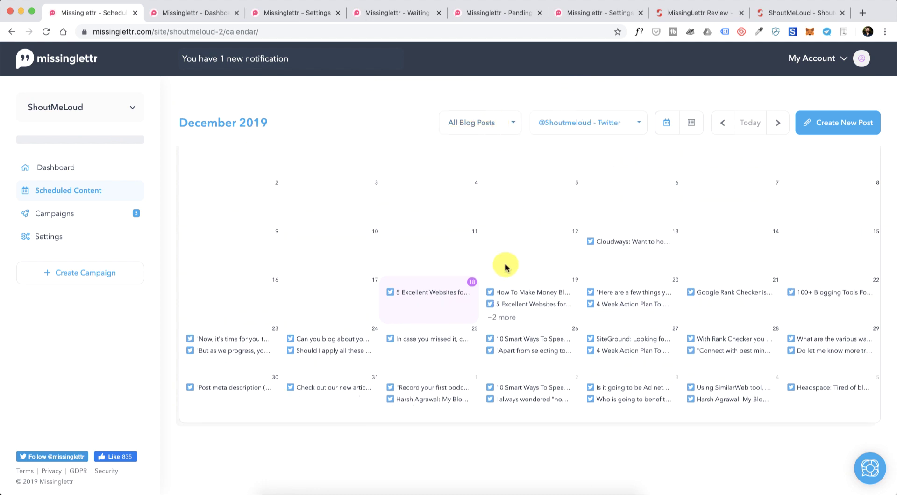
mouse_move(399, 299)
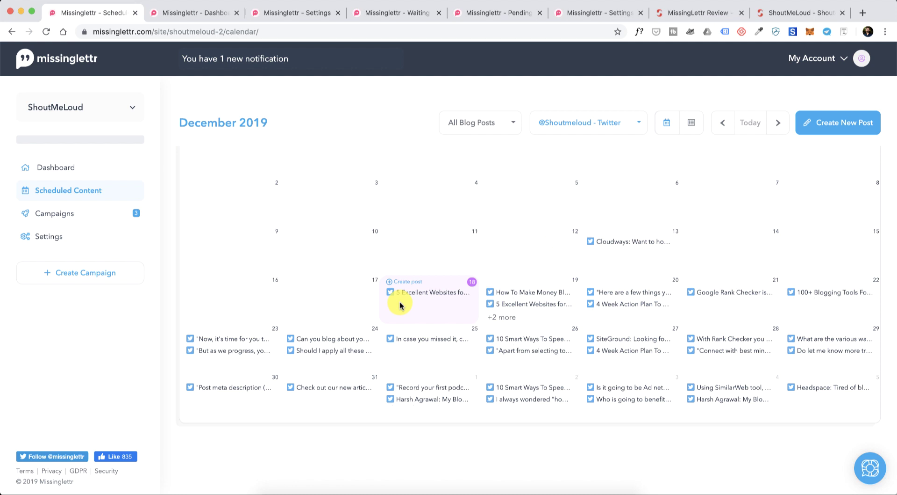
left_click_drag(427, 295, 423, 356)
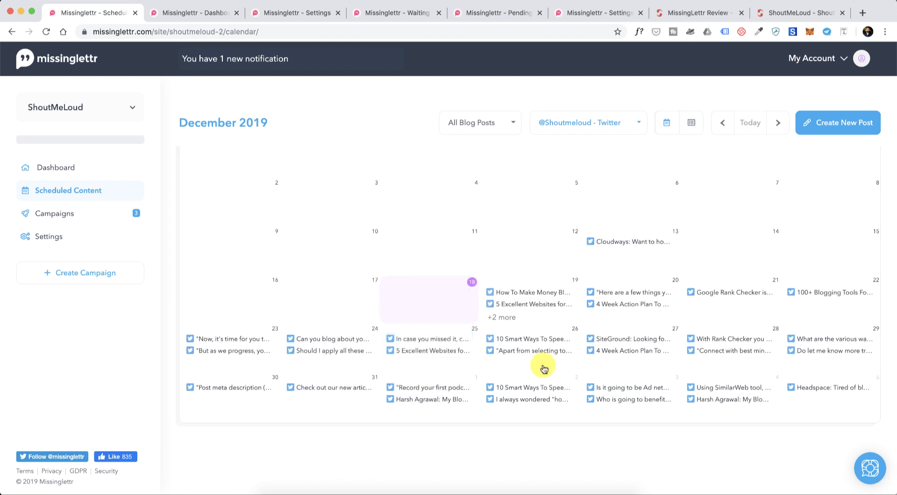
Filter the calendar to the 4 Week Action Plan post, reset to All blog posts, and expand Settings
left_click(504, 130)
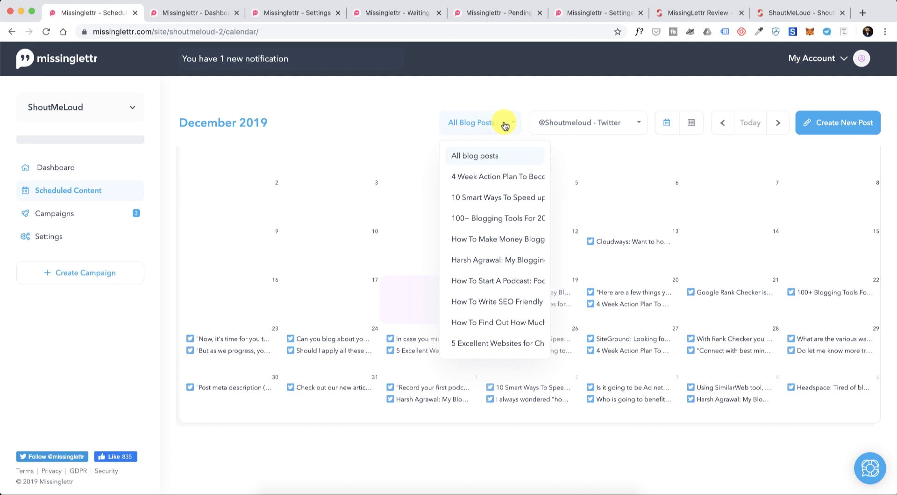
left_click(499, 176)
left_click(440, 126)
left_click(415, 155)
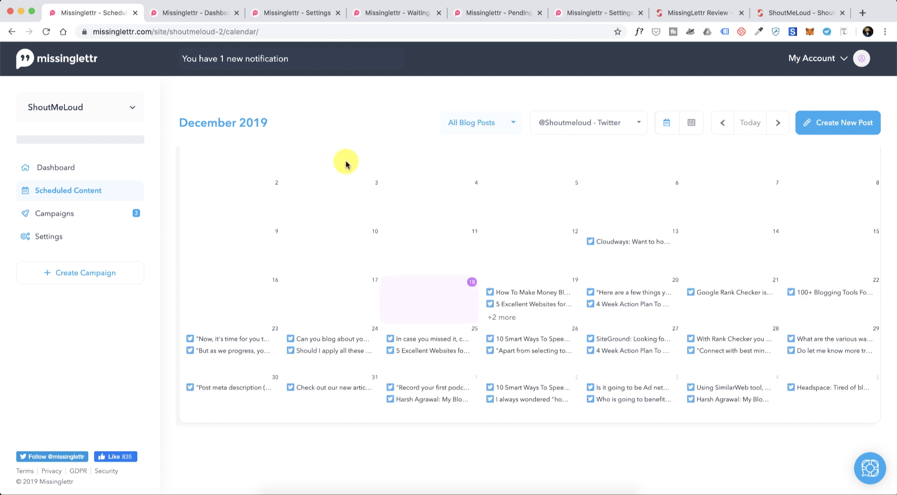
left_click(63, 238)
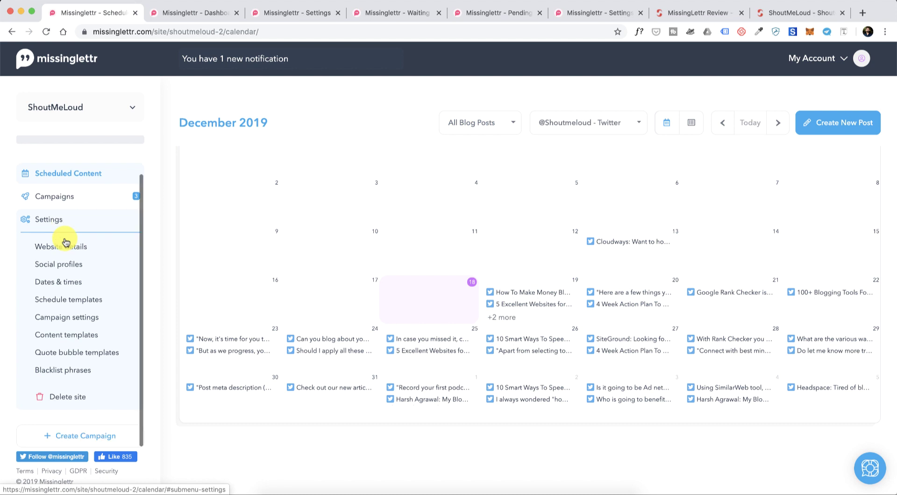
Review the social profiles, then the Asia/Kolkata timezone with five Twitter and three Facebook slots
left_click(69, 265)
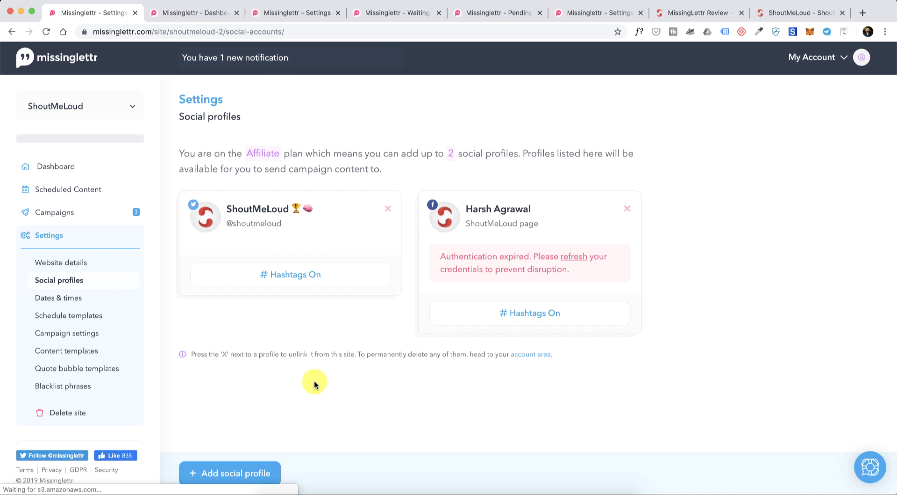
left_click(251, 468)
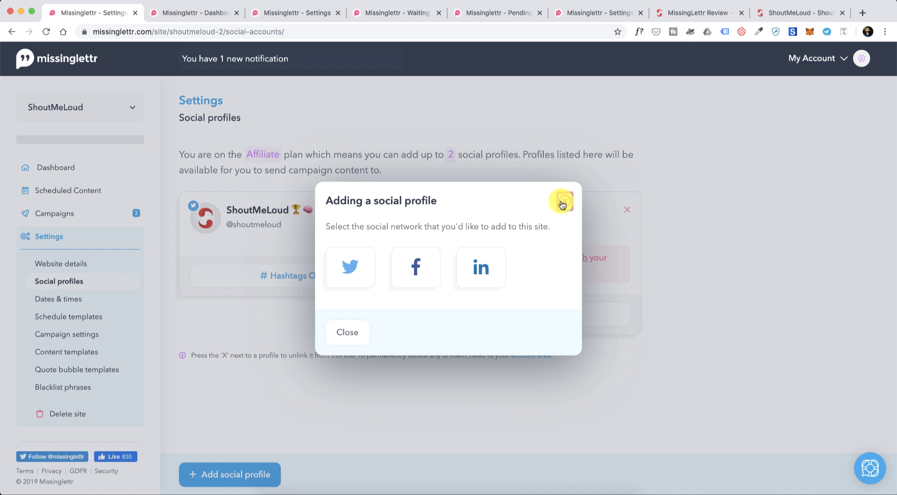
left_click(564, 202)
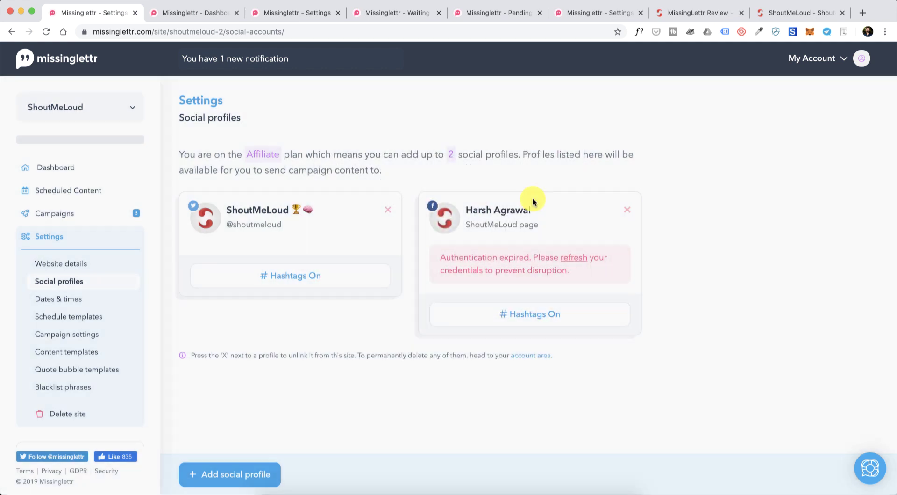
left_click(76, 302)
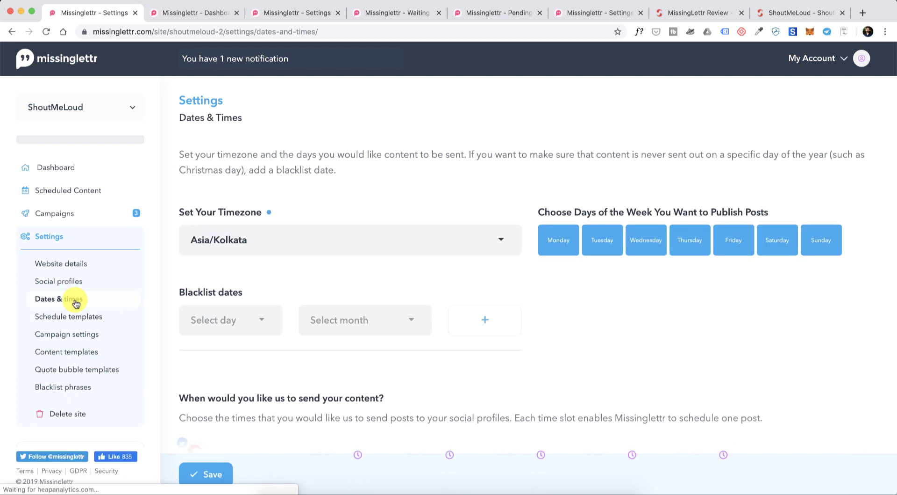
scroll(267, 276, "down", 3)
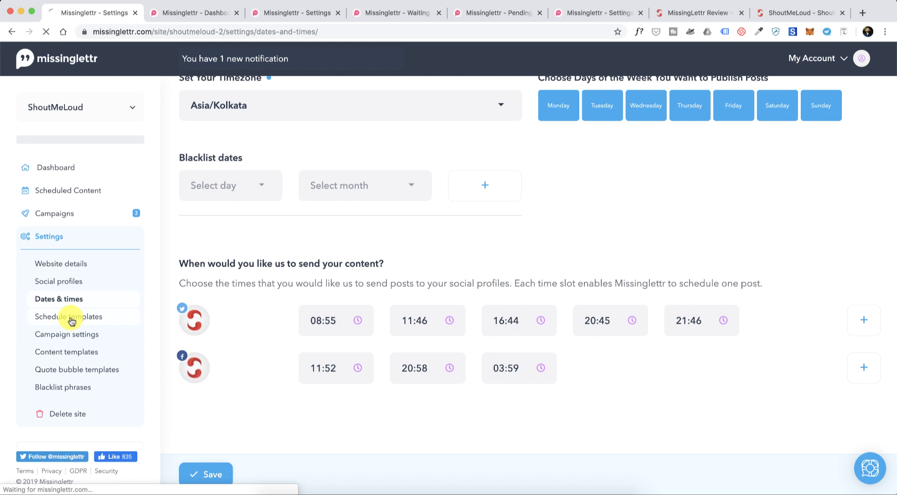
Enable hashtags in Campaign settings and review the lttr.ai shortener and default #shoutmeloud hashtag
left_click(70, 334)
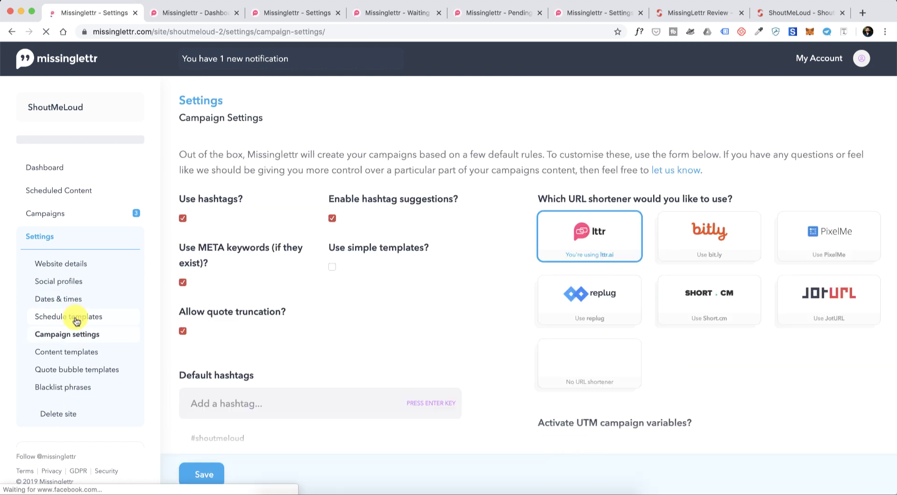
scroll(76, 320, "down", 1)
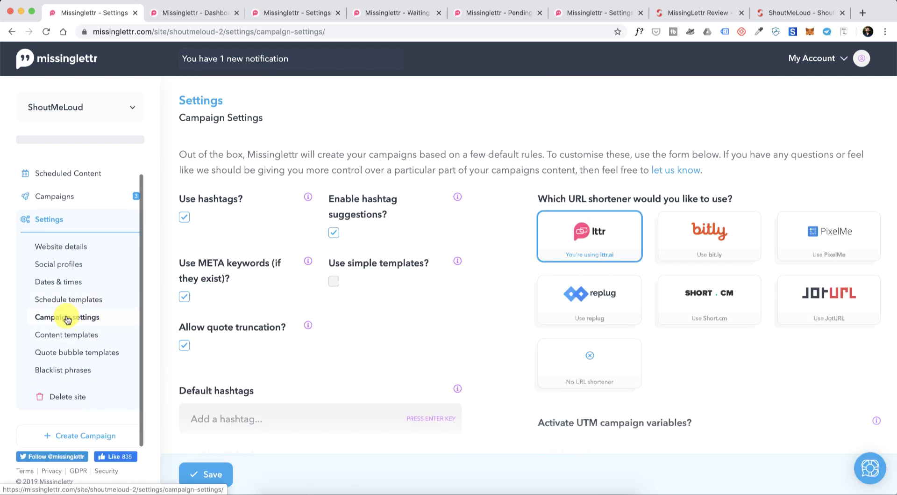
scroll(280, 291, "down", 1)
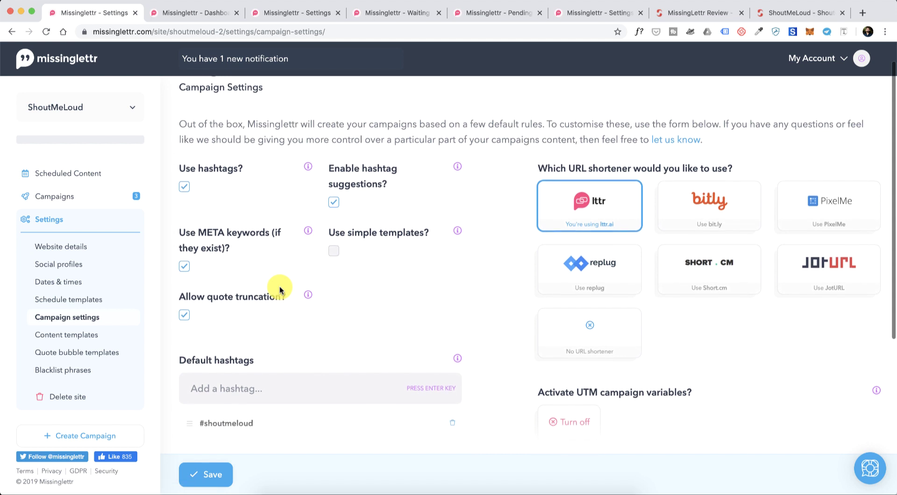
left_click(185, 186)
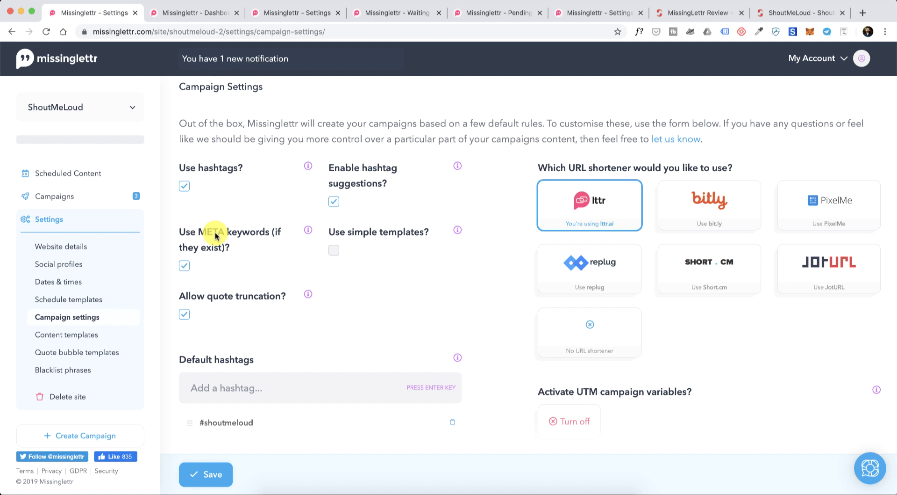
scroll(327, 213, "down", 1)
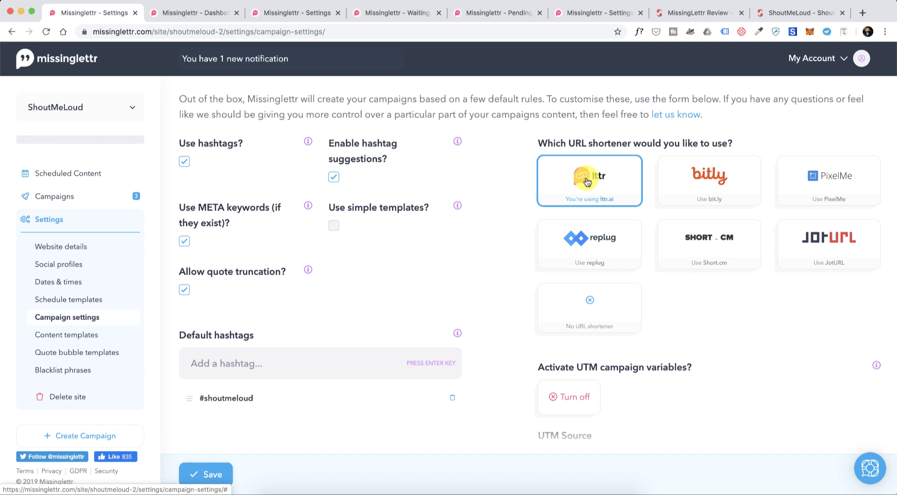
Check the UTM Source, Medium and Campaign fields and the hashtag field, then view Quote bubble templates
scroll(393, 271, "down", 3)
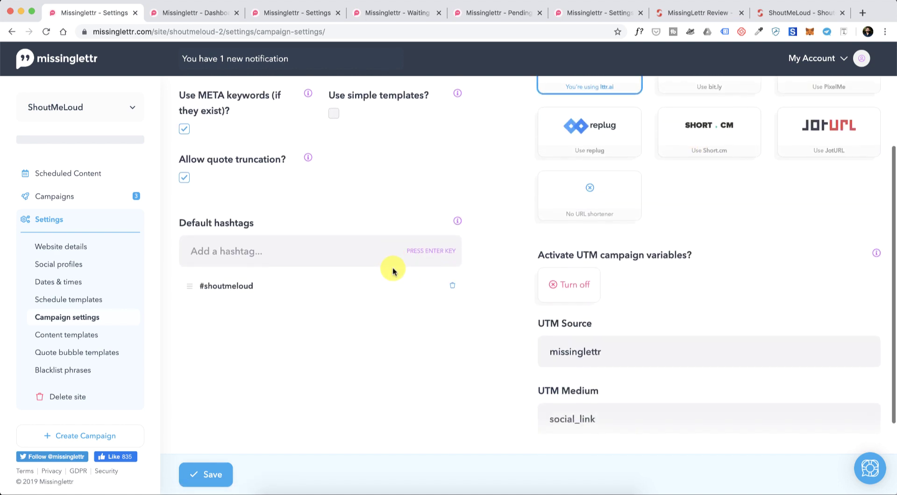
scroll(392, 270, "down", 2)
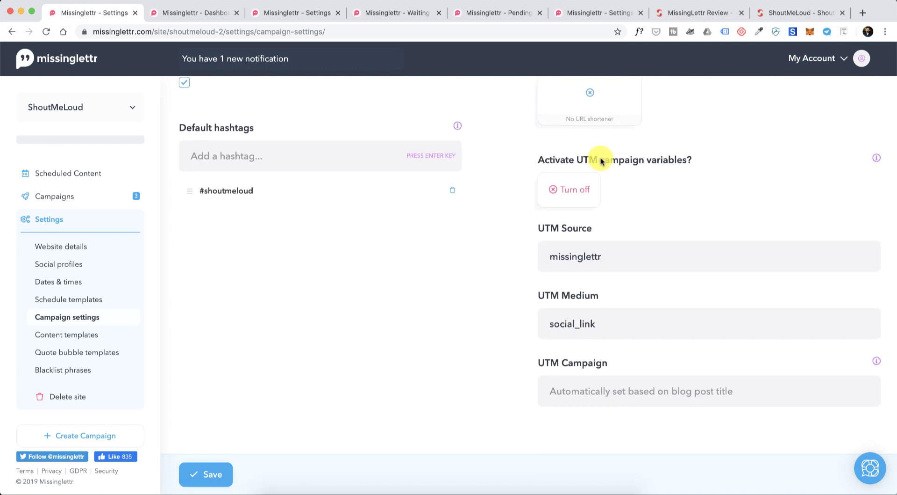
scroll(583, 281, "down", 1)
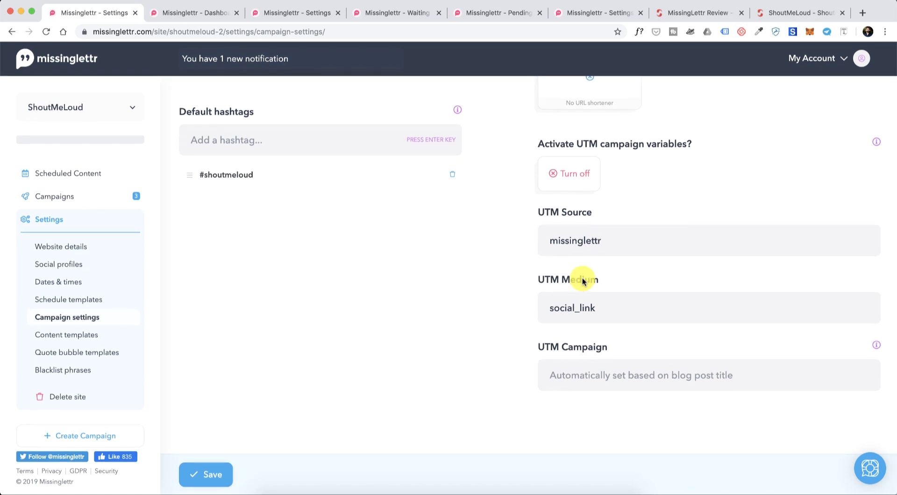
scroll(301, 236, "up", 1)
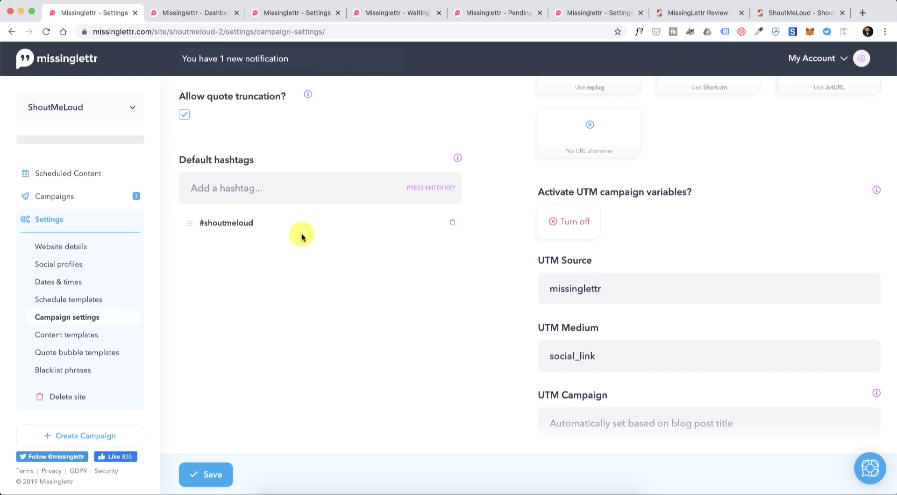
scroll(565, 253, "down", 1)
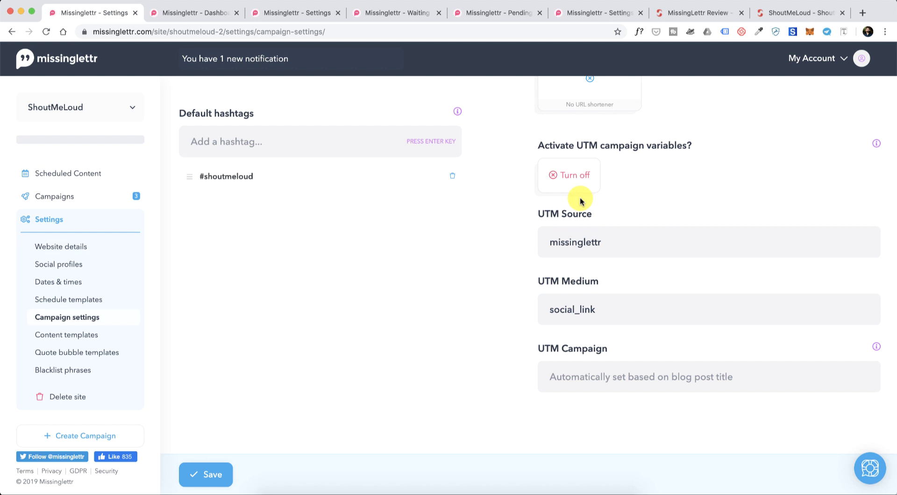
scroll(184, 208, "up", 1)
left_click(253, 203)
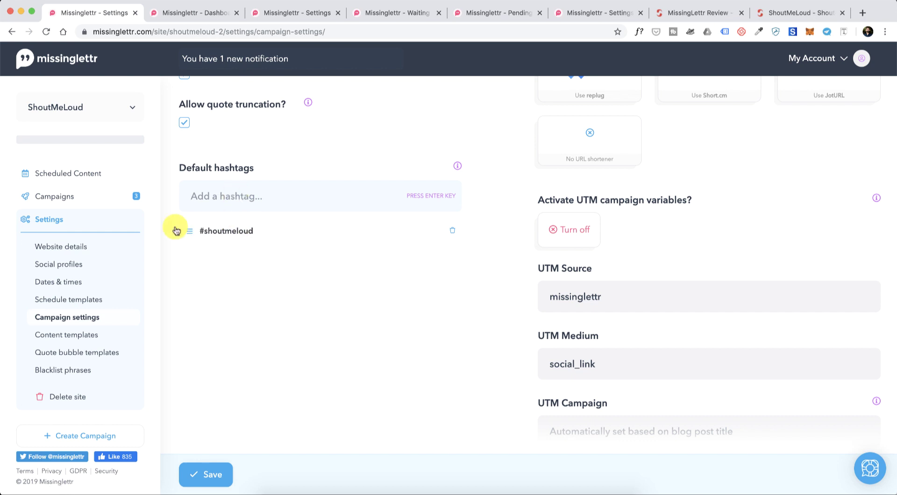
left_click(85, 353)
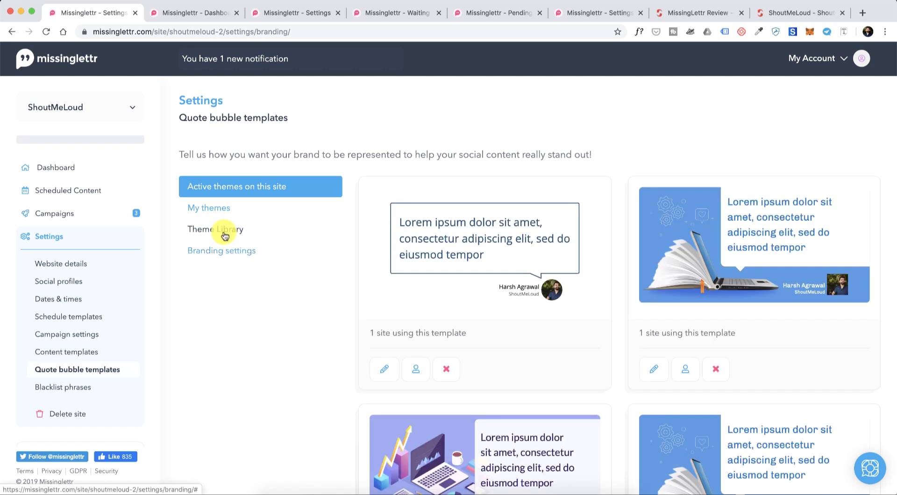
Add the typewriter quote theme from the Theme Library to the site's themes
left_click(225, 251)
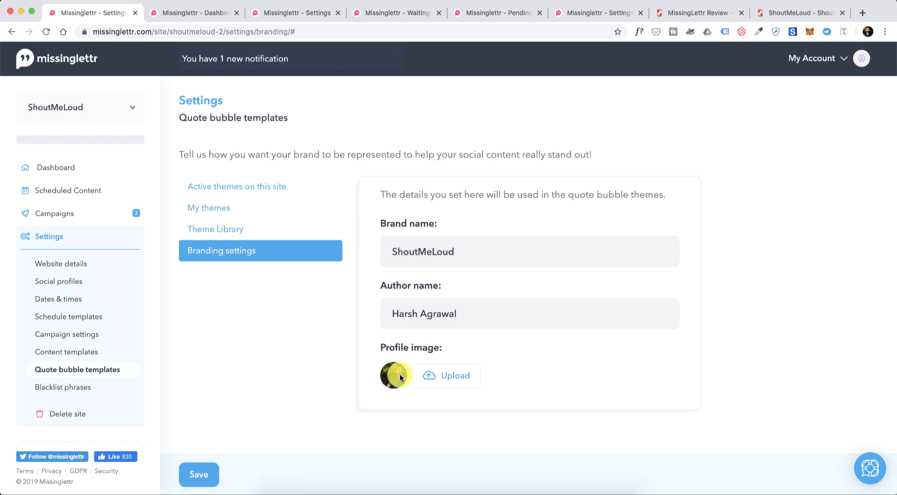
left_click(237, 234)
scroll(370, 275, "down", 4)
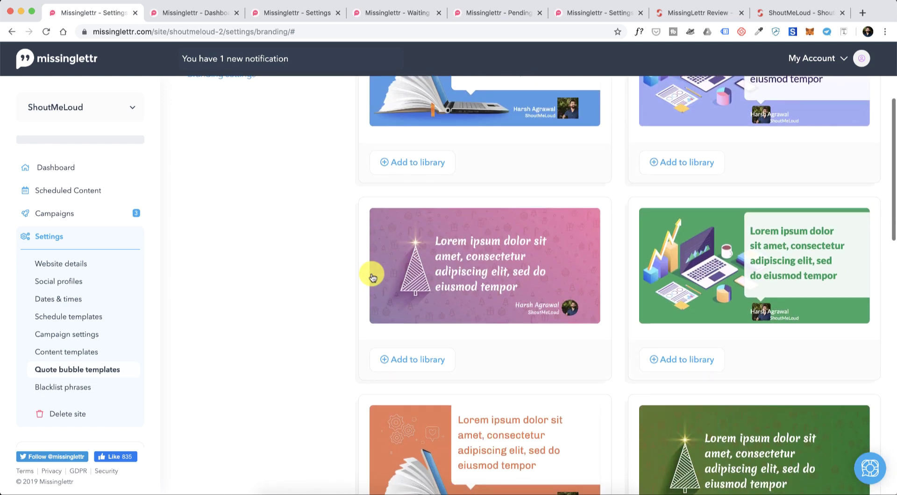
scroll(469, 251, "down", 12)
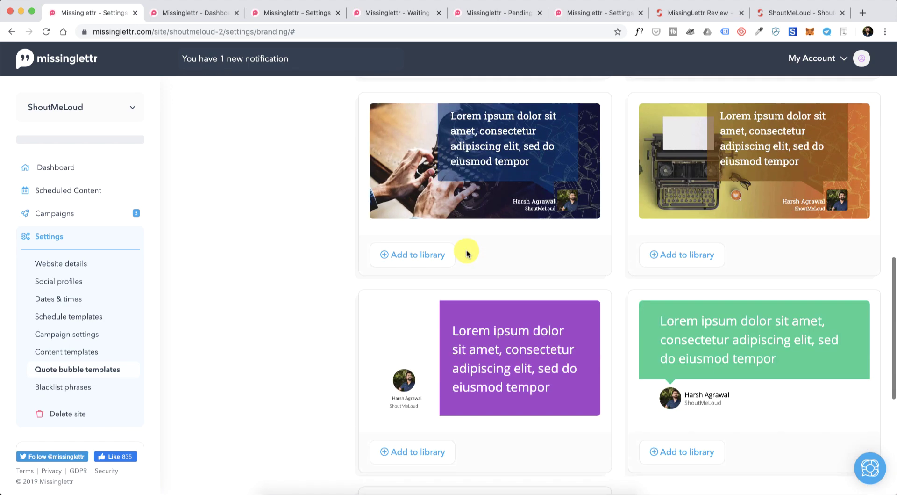
scroll(467, 248, "up", 3)
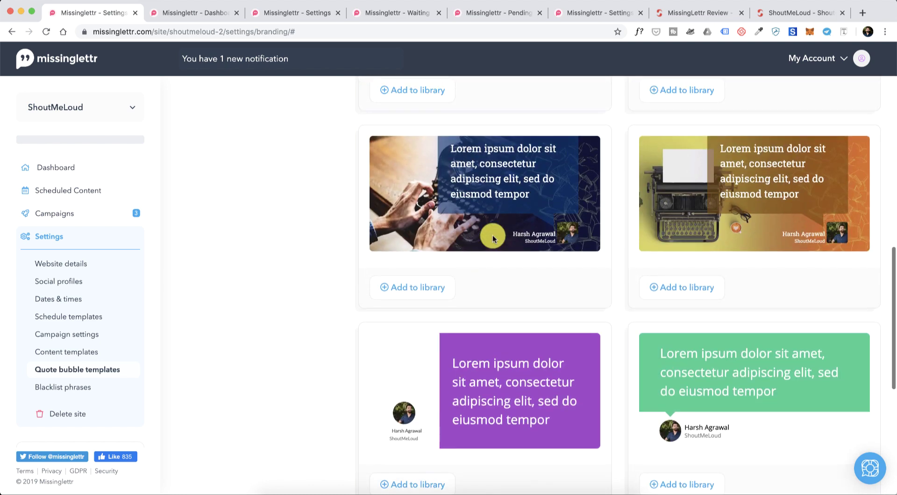
left_click(671, 292)
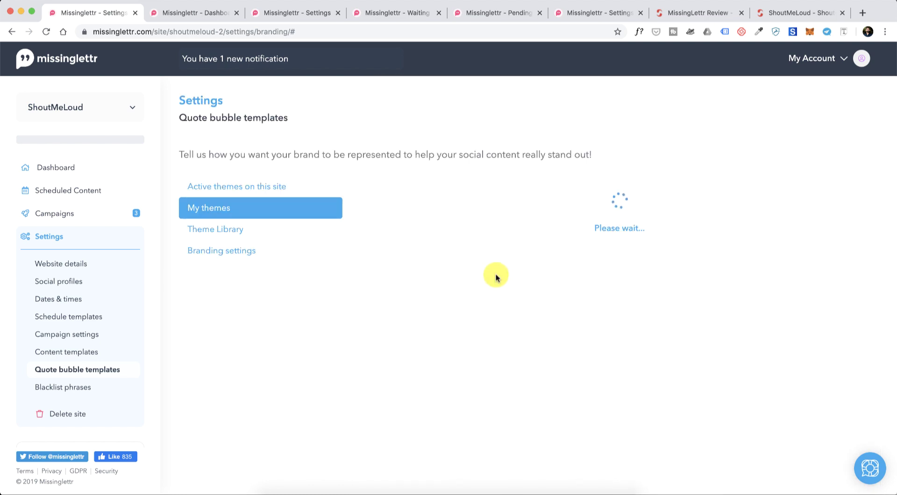
Look over the active themes and the account's site list, then return to the dashboard
left_click(244, 196)
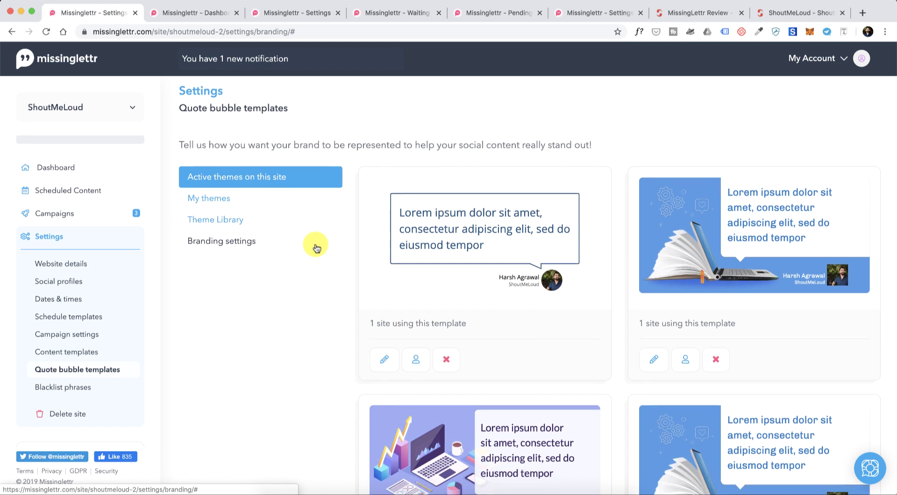
scroll(487, 239, "down", 3)
scroll(474, 253, "down", 10)
scroll(475, 252, "up", 8)
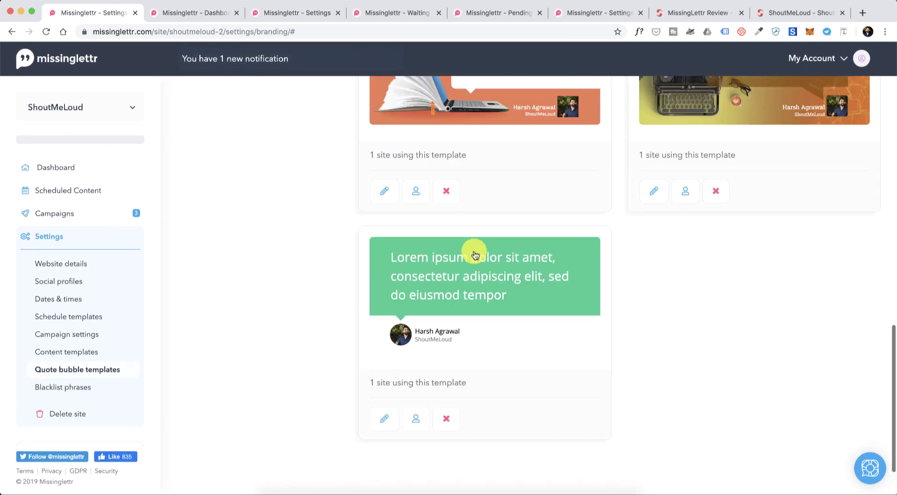
left_click(131, 110)
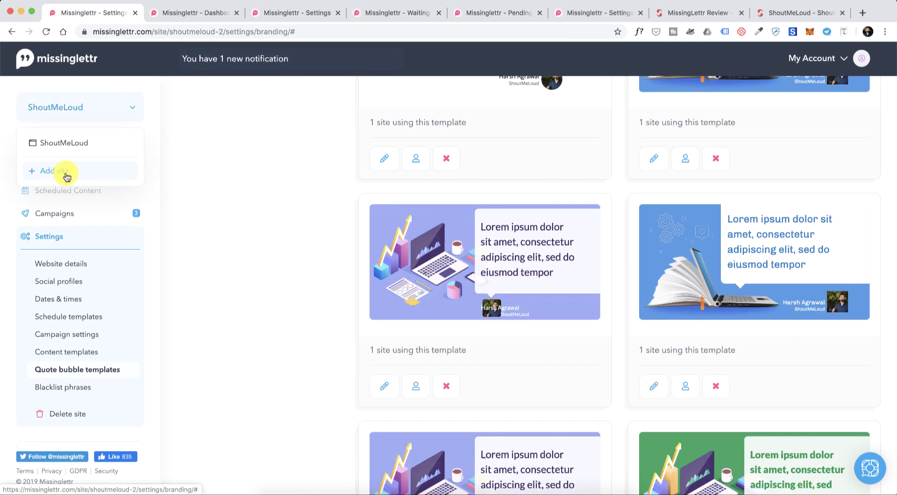
left_click(240, 260)
scroll(163, 308, "down", 3)
scroll(96, 184, "up", 6)
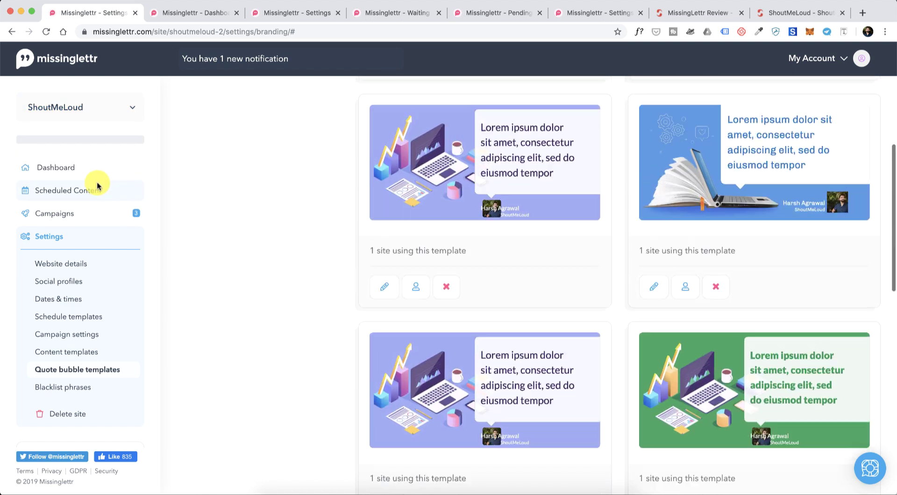
left_click(60, 173)
Browse pending posts and campaigns awaiting review, checking the first campaign's regeneration length choices
left_click(115, 106)
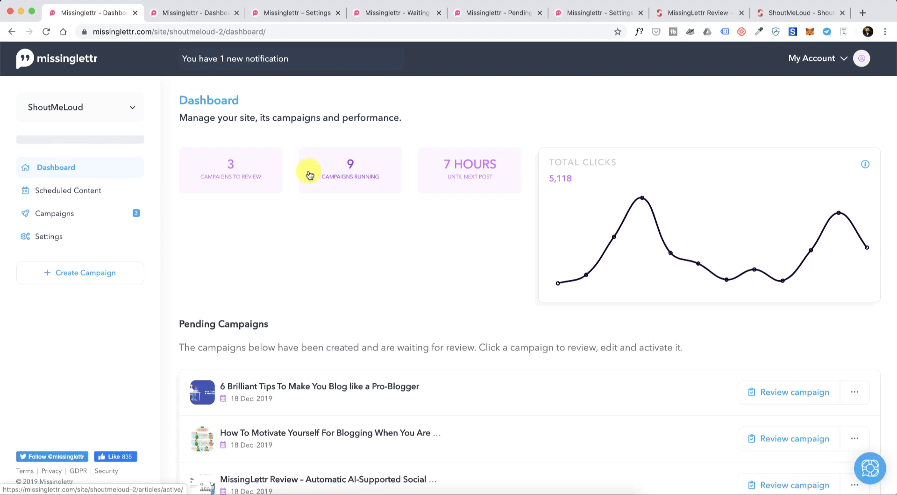
scroll(330, 261, "down", 3)
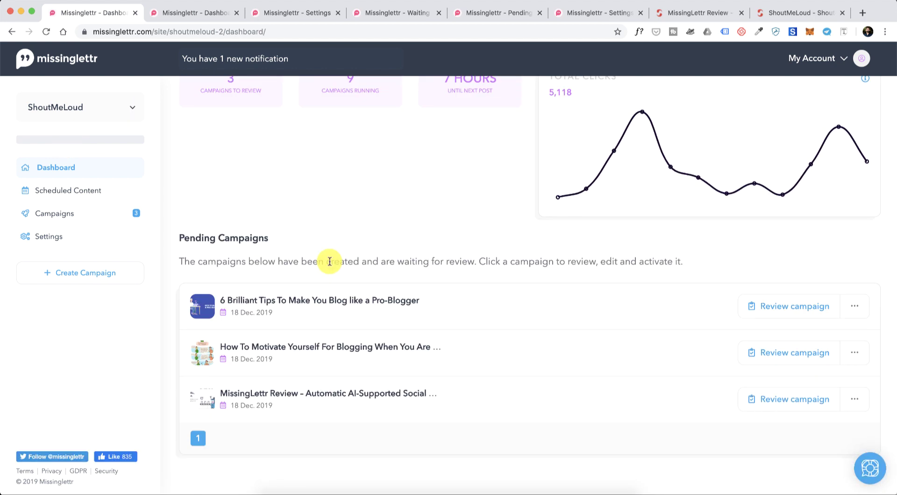
left_click(98, 215)
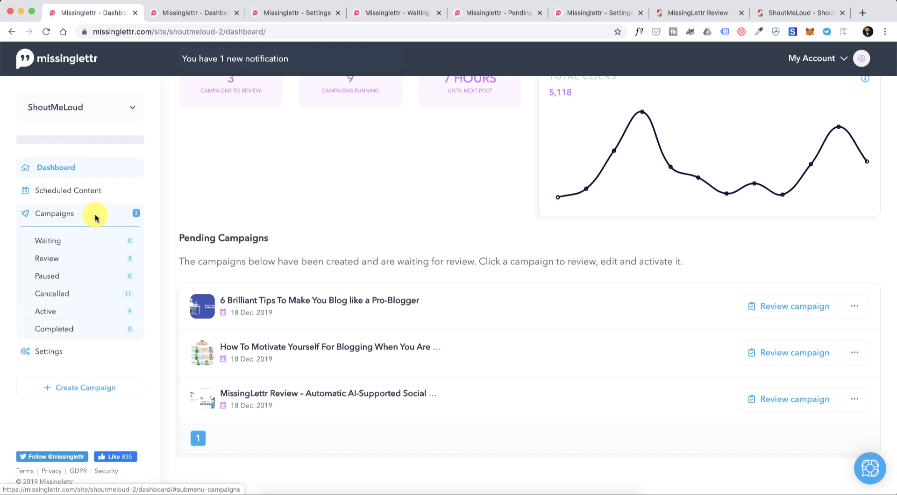
left_click(70, 242)
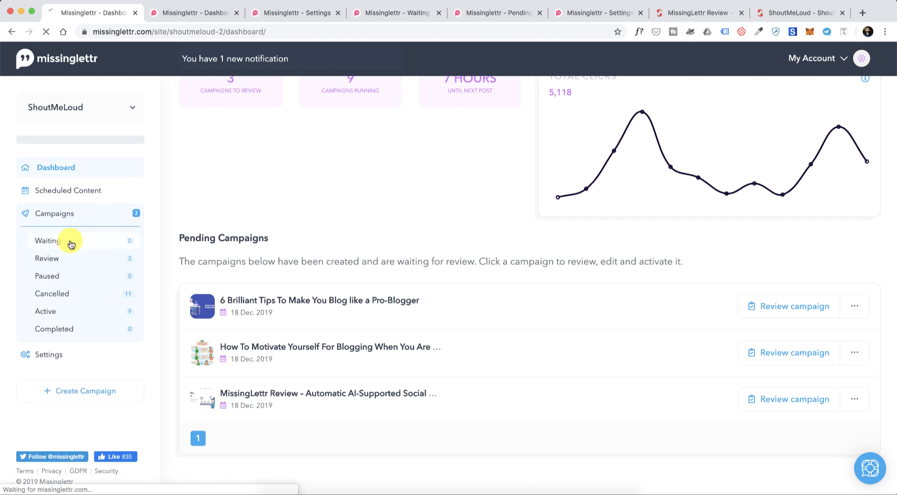
left_click(92, 261)
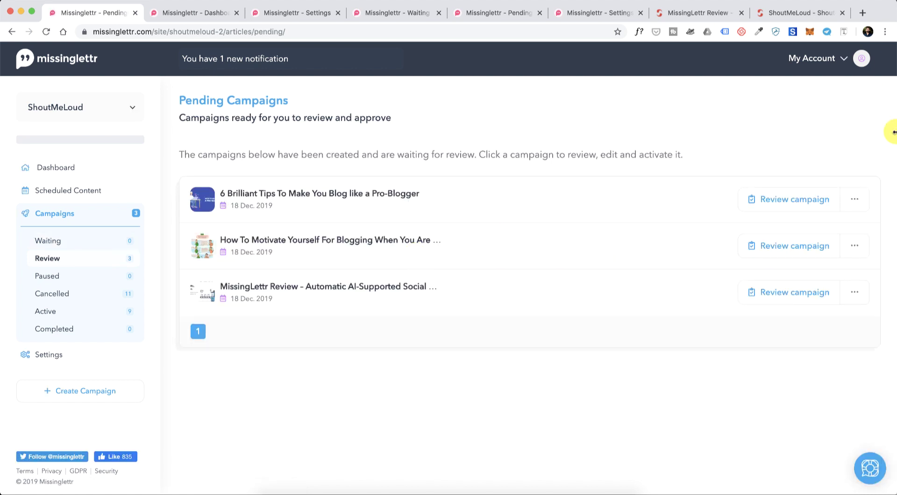
left_click(855, 198)
left_click(827, 277)
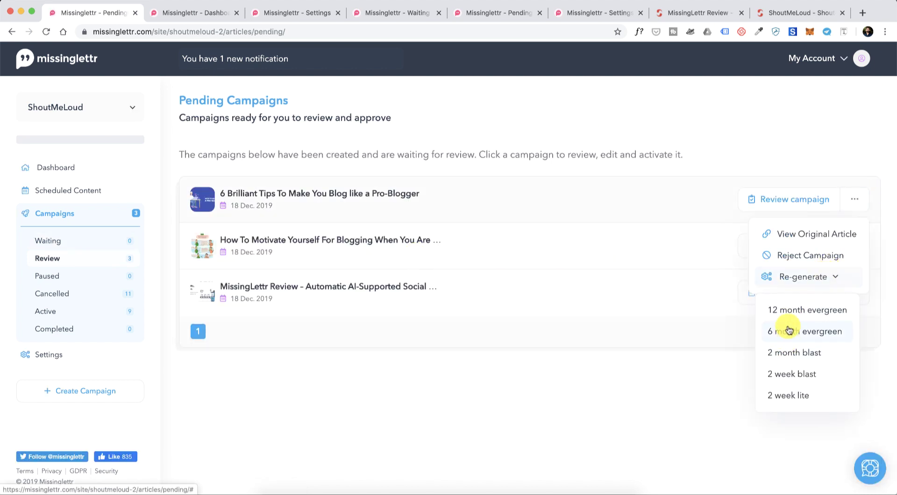
left_click(538, 376)
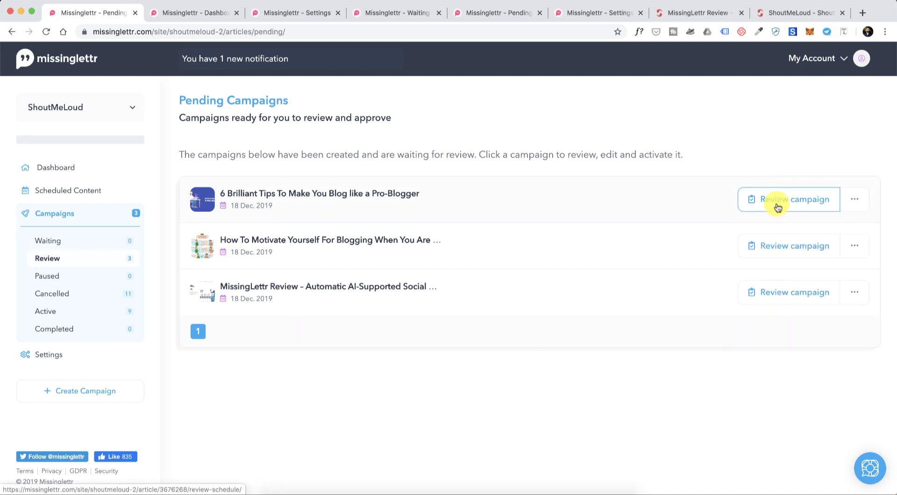
View the actively running campaigns, then switch to the other Missinglettr dashboard tab
left_click(75, 310)
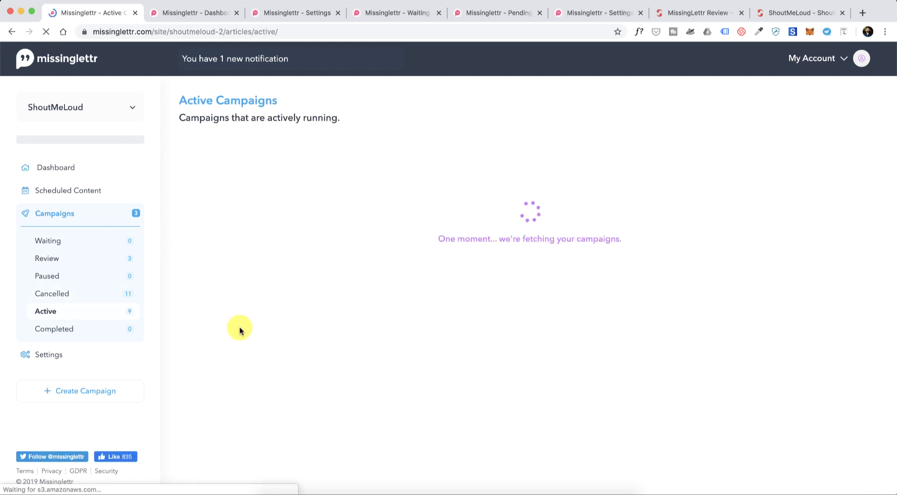
scroll(240, 327, "down", 1)
scroll(291, 270, "down", 2)
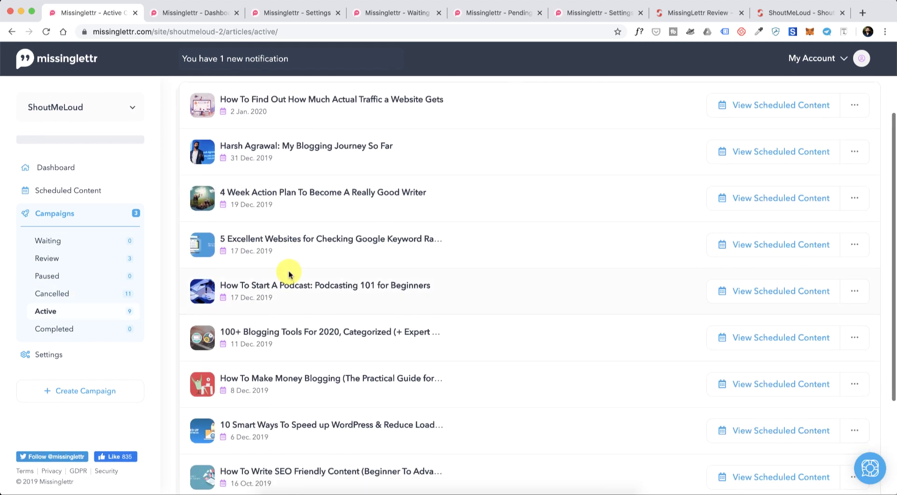
scroll(290, 274, "up", 2)
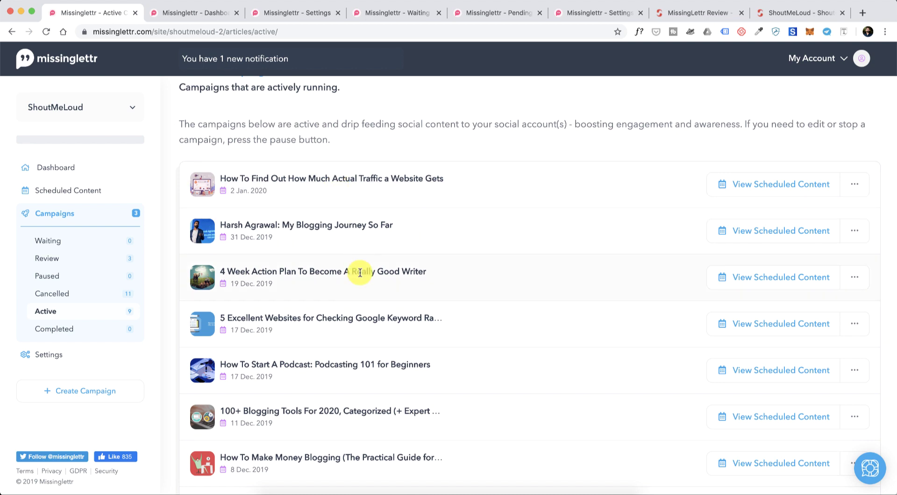
scroll(360, 272, "down", 5)
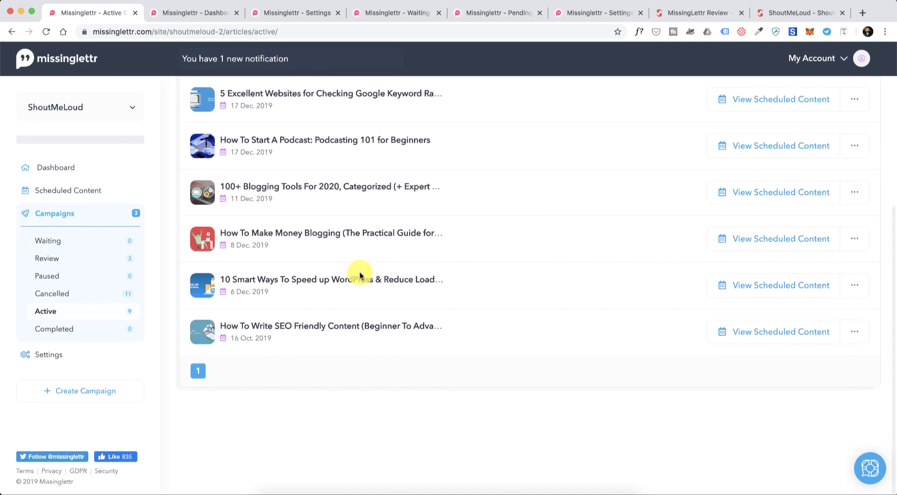
left_click(297, 13)
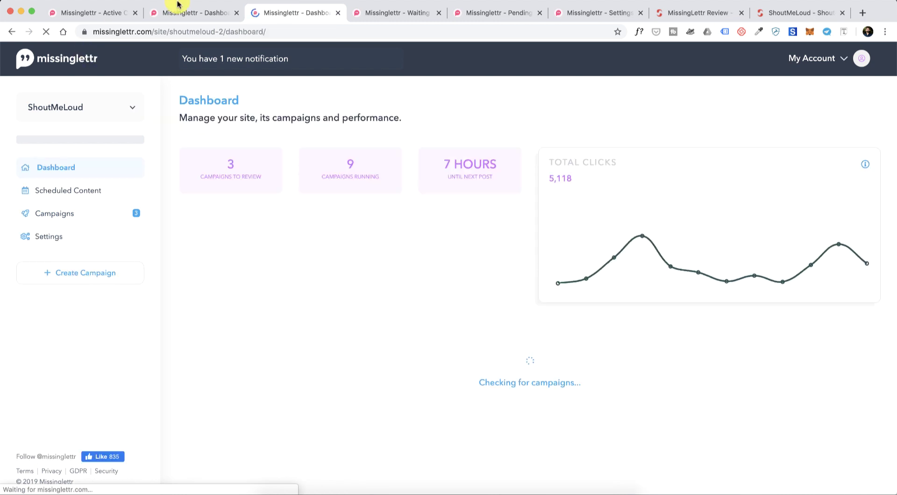
Trim the web address to missinglettr.com to load the public homepage
left_click_drag(165, 31, 310, 37)
key("BackSpace")
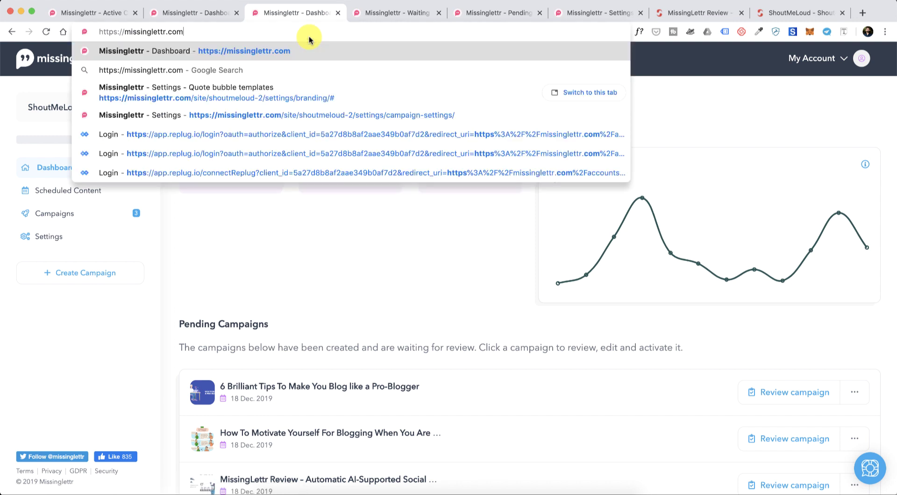
key("Return")
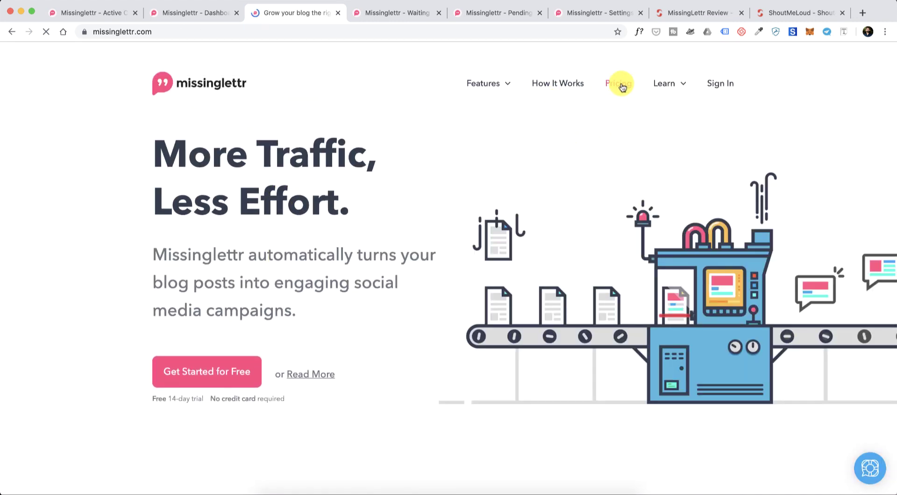
Open the Pricing page in a new background tab
left_click(626, 87, "super")
scroll(177, 380, "down", 2)
left_click_drag(177, 380, 283, 352)
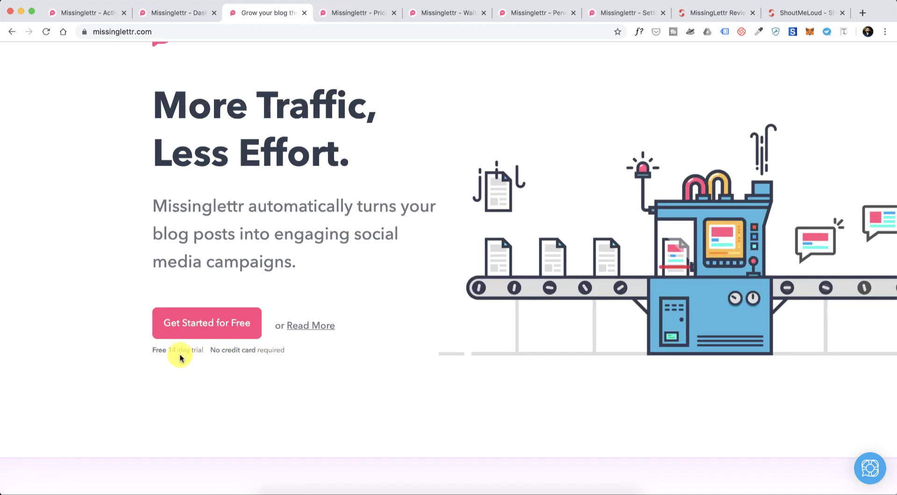
Browse the Blogger, Business and Agency plans, offered at 50% off for 3 months
left_click(348, 14)
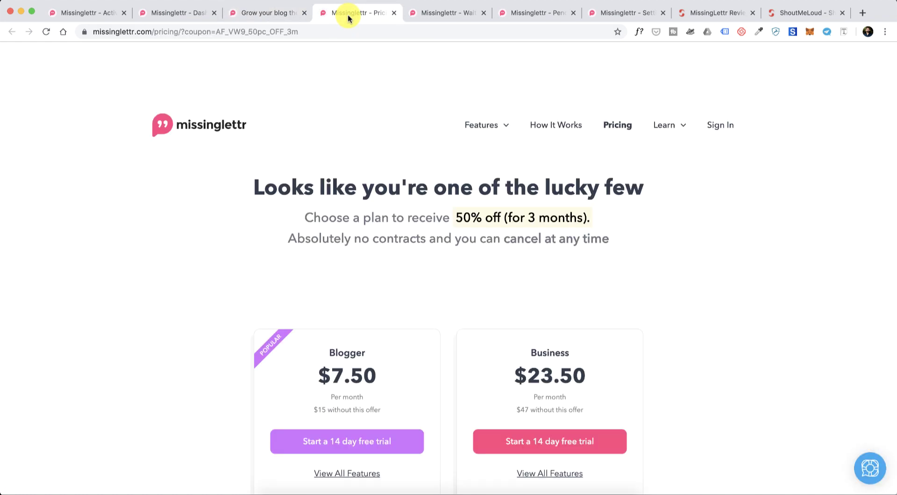
scroll(499, 157, "down", 2)
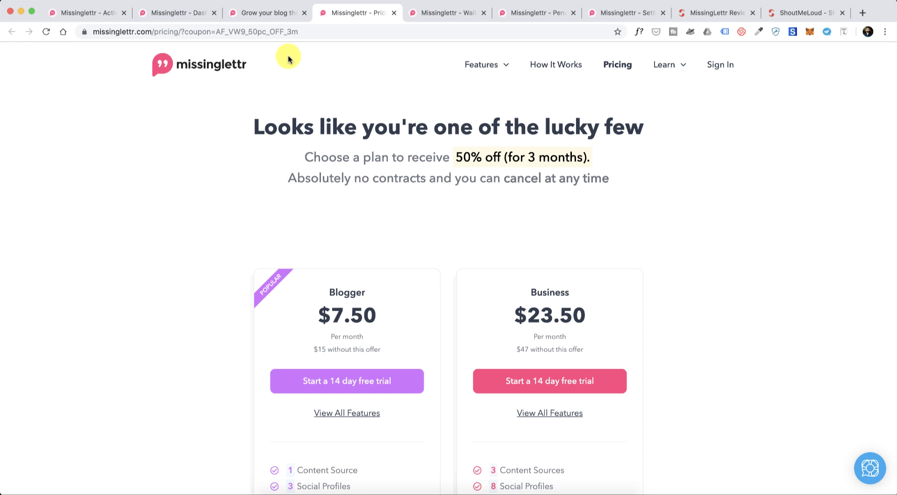
scroll(327, 145, "down", 2)
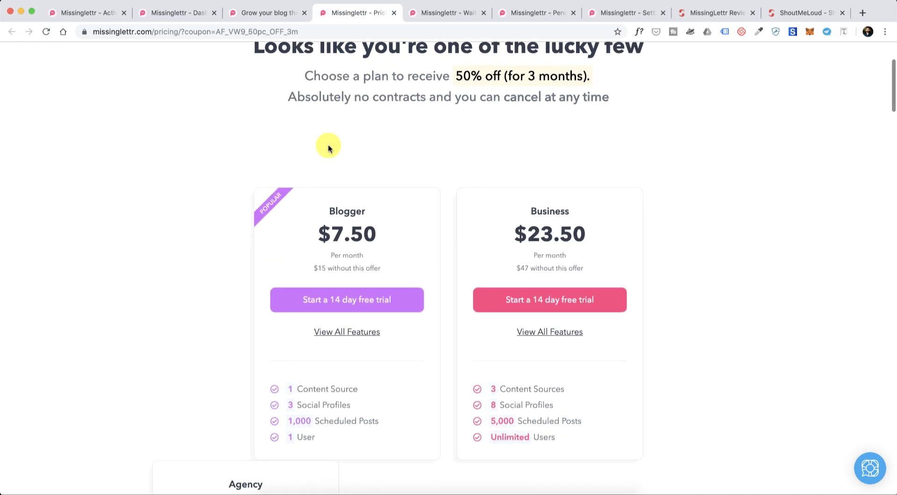
scroll(298, 76, "down", 2)
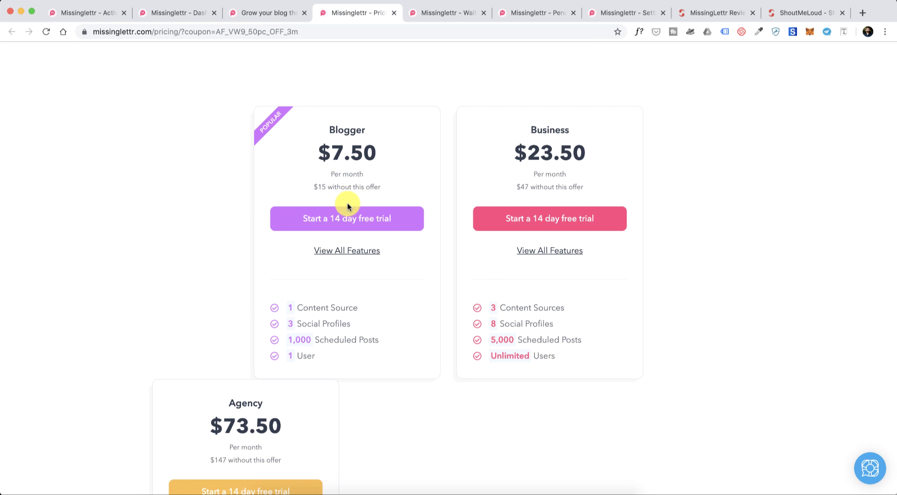
scroll(347, 206, "down", 1)
scroll(347, 206, "down", 2)
Scroll through the homepage's feature sections down to the time-saving features
scroll(347, 204, "up", 2)
left_click(261, 13)
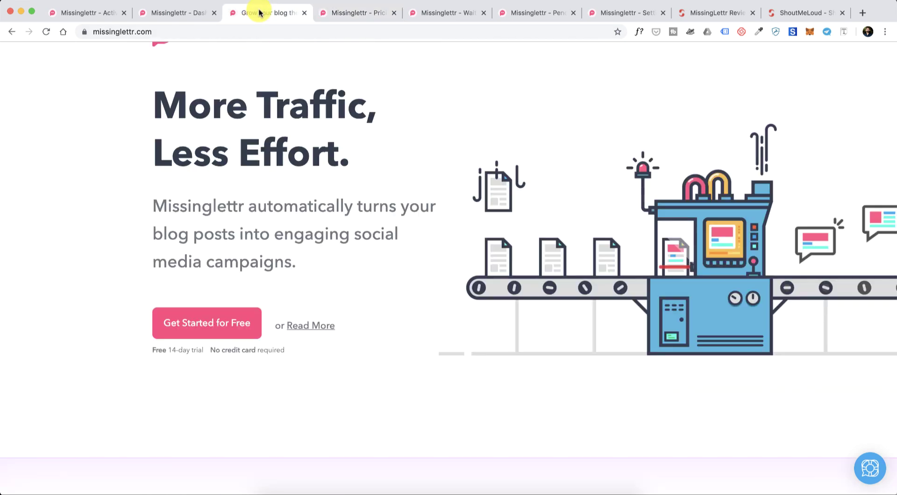
scroll(284, 186, "down", 1)
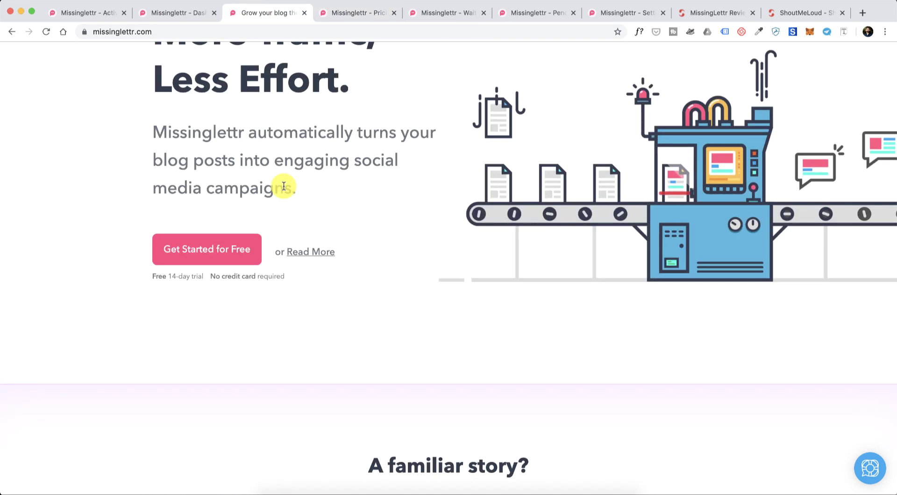
scroll(284, 186, "down", 15)
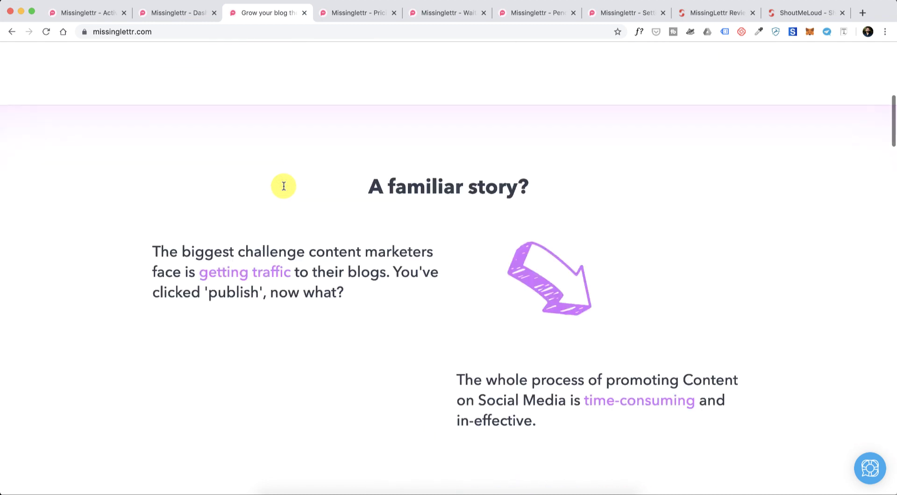
scroll(283, 187, "down", 6)
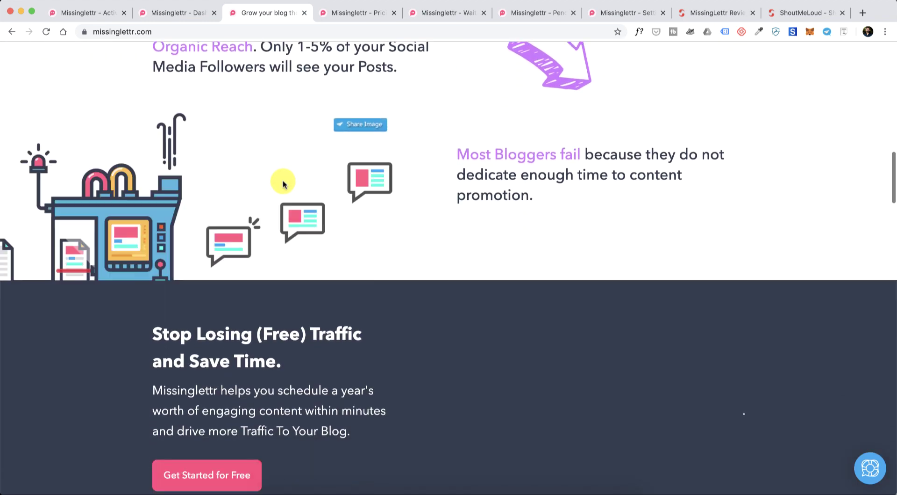
scroll(283, 183, "down", 3)
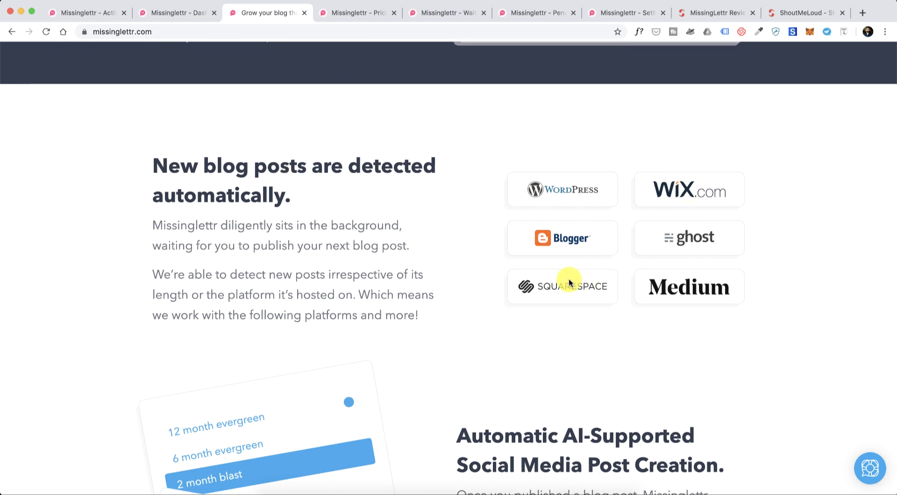
scroll(570, 282, "down", 2)
scroll(395, 183, "down", 15)
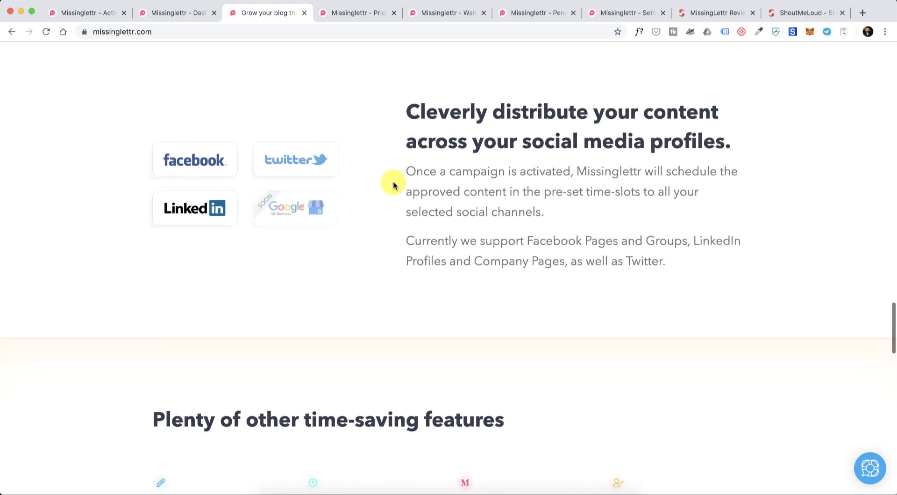
scroll(394, 184, "up", 1)
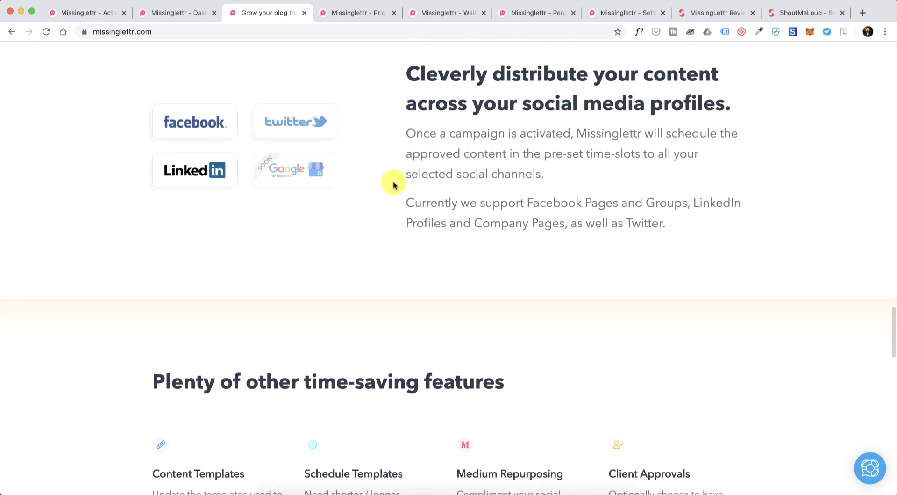
scroll(393, 184, "down", 2)
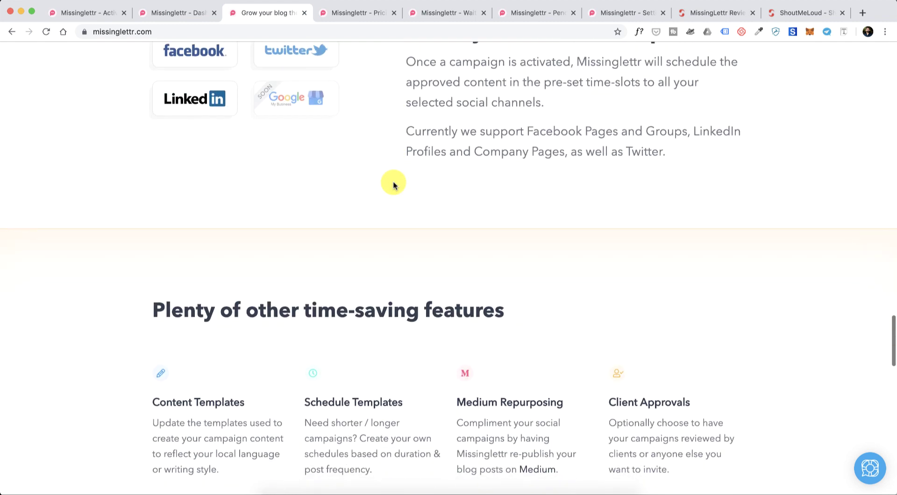
scroll(394, 155, "down", 5)
Glance at the pricing plans again, then switch back to the homepage tab with Ctrl+Shift+Tab
scroll(374, 71, "up", 20)
left_click(346, 12)
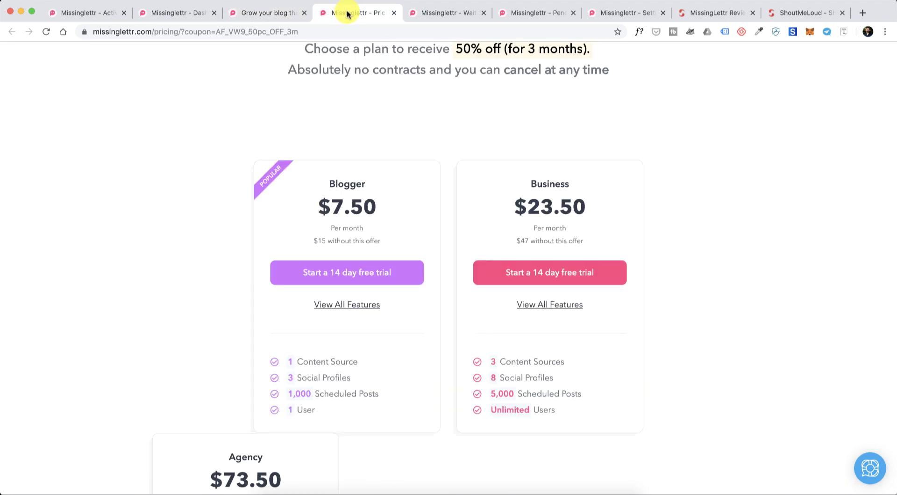
scroll(360, 224, "up", 1)
scroll(360, 223, "down", 1)
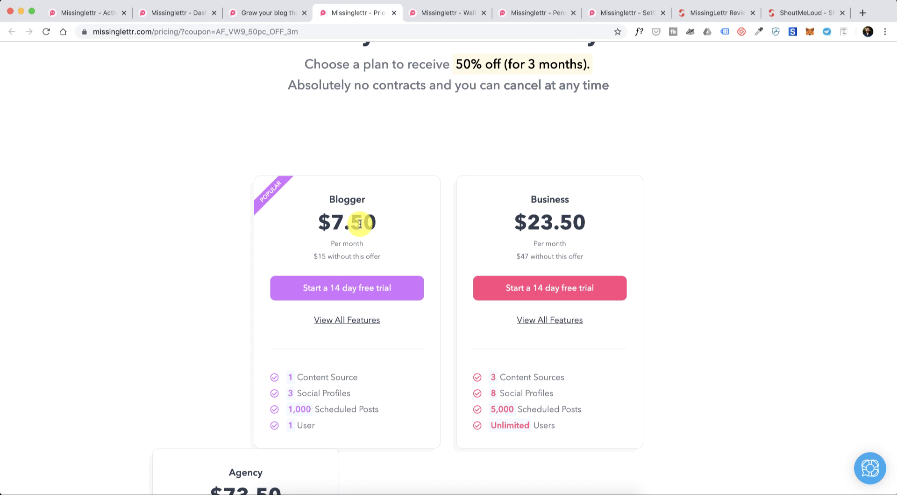
key("ctrl+shift+Tab")
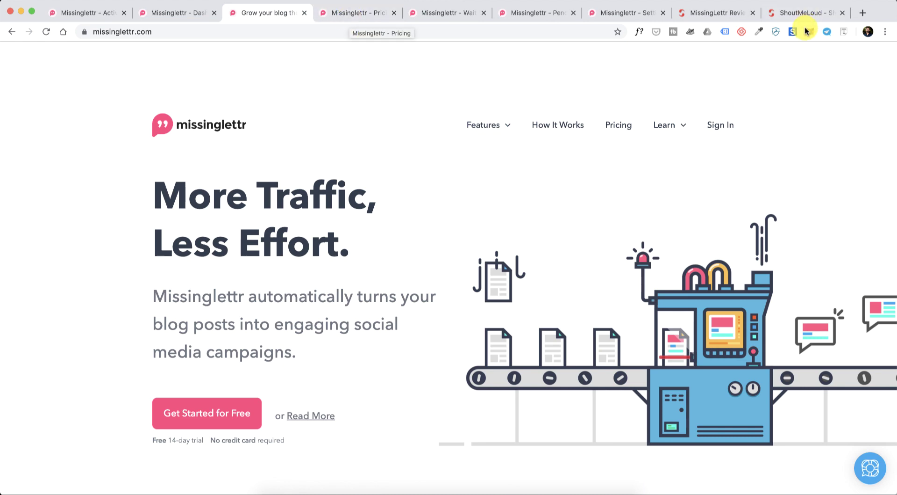
left_click(731, 11)
scroll(417, 144, "down", 1)
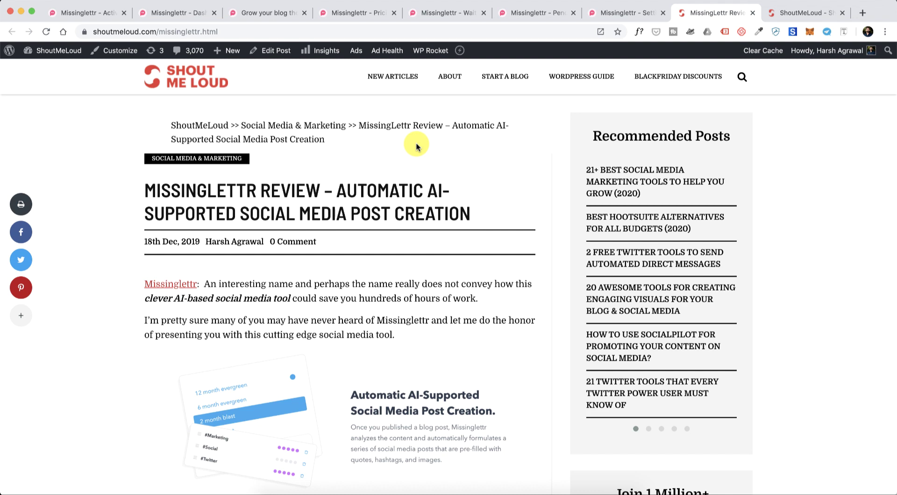
scroll(417, 146, "down", 5)
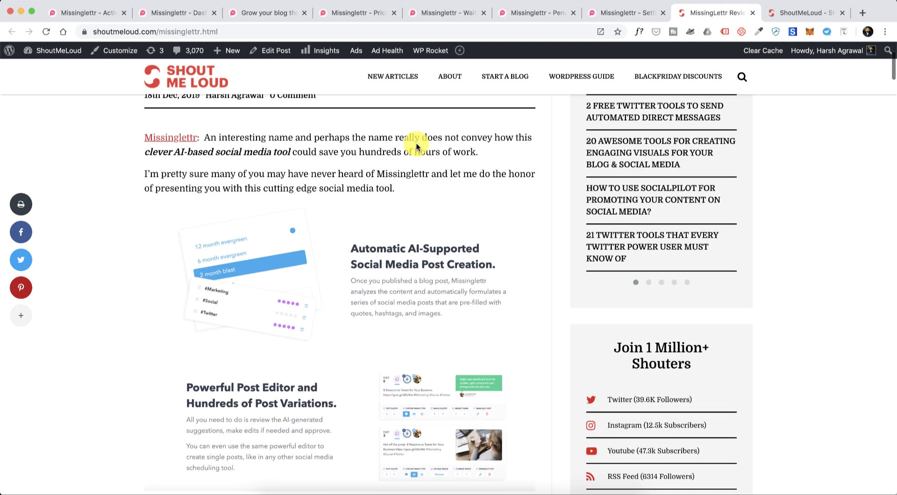
left_click(274, 14)
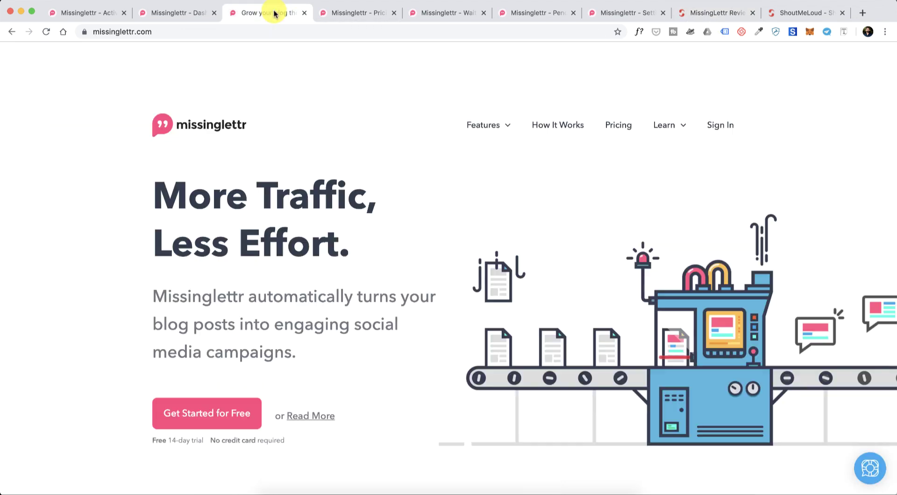